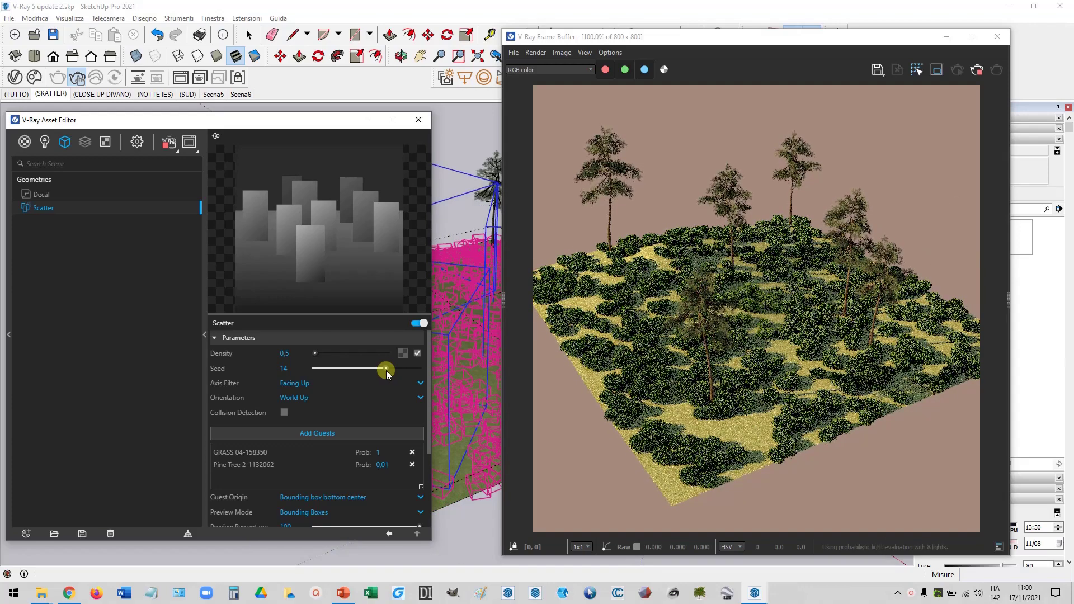
Set the Scatter's seed to 4 and check the redistributed trees and grass in the render.
{"action": "left_click_drag", "start_coordinate": [386, 371], "coordinate": [331, 370]}
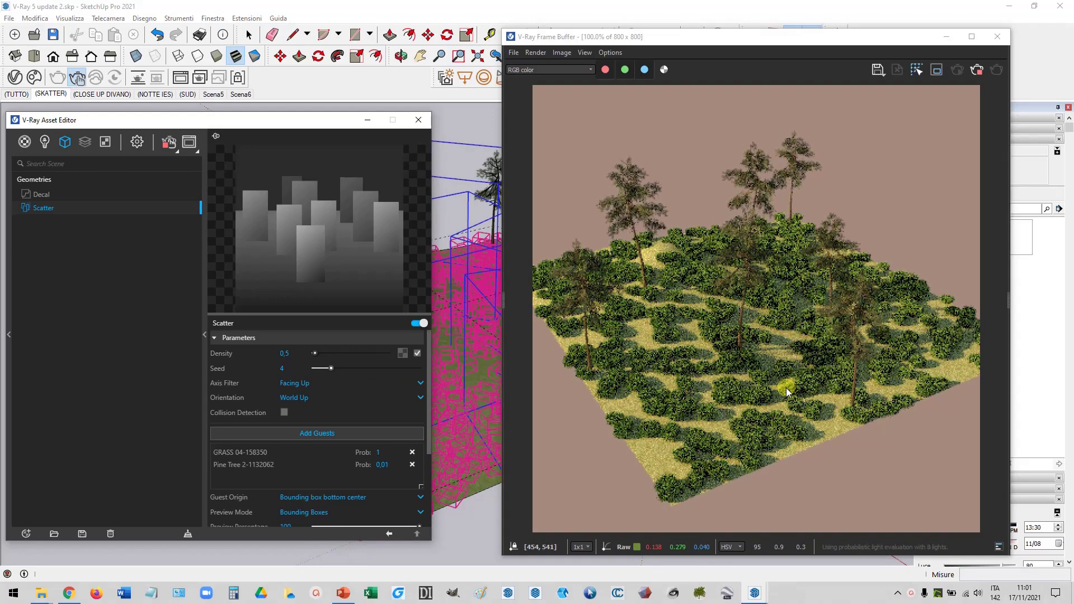
{"action": "mouse_move", "coordinate": [450, 391]}
{"action": "middle_mouse_down"}
{"action": "mouse_move", "coordinate": [444, 371]}
{"action": "mouse_move", "coordinate": [444, 386]}
{"action": "mouse_move", "coordinate": [466, 340]}
{"action": "middle_mouse_up"}
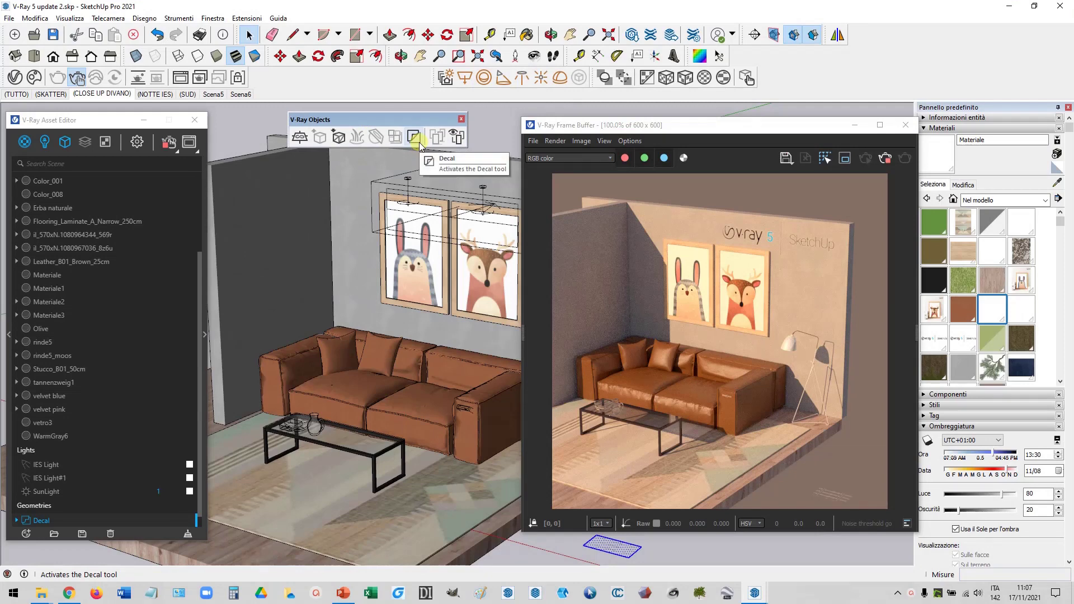
List only the scene's geometry assets and select the decal at the lower rim of the lampshade.
{"action": "left_click", "coordinate": [61, 150]}
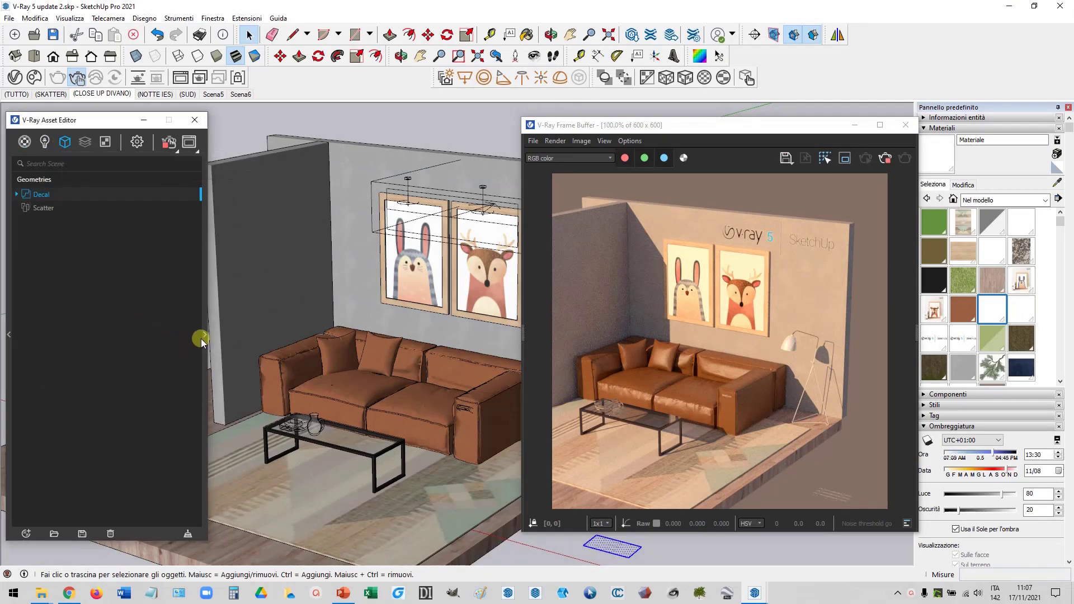
{"action": "mouse_move", "coordinate": [442, 342]}
{"action": "middle_mouse_down", "text": "shift"}
{"action": "mouse_move", "coordinate": [293, 422]}
{"action": "mouse_move", "coordinate": [289, 244]}
{"action": "middle_mouse_up", "text": "shift"}
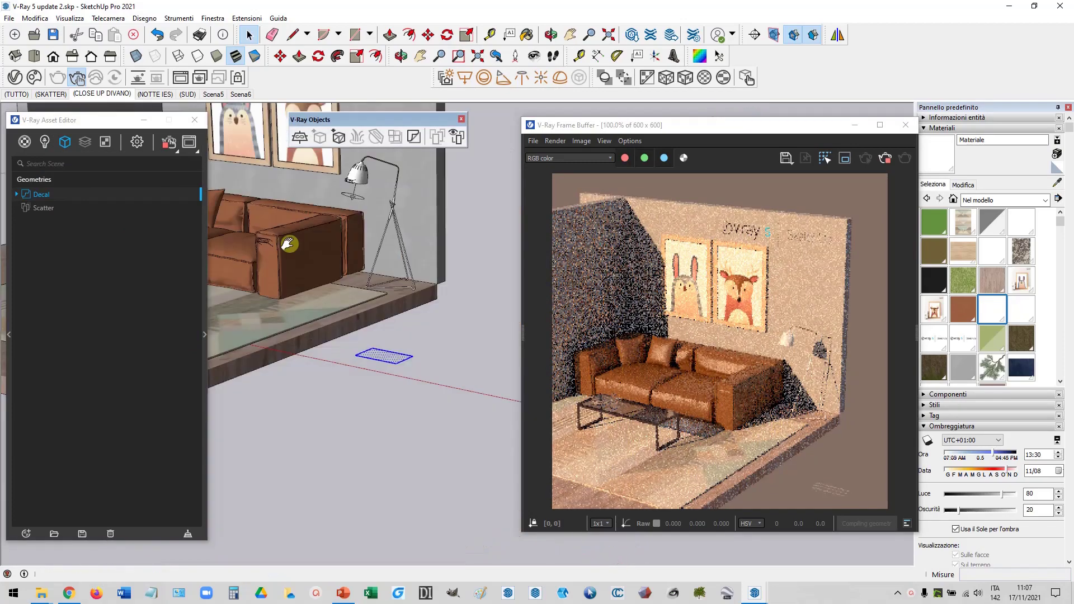
{"action": "scroll", "coordinate": [396, 407], "scroll_direction": "up", "scroll_amount": 3}
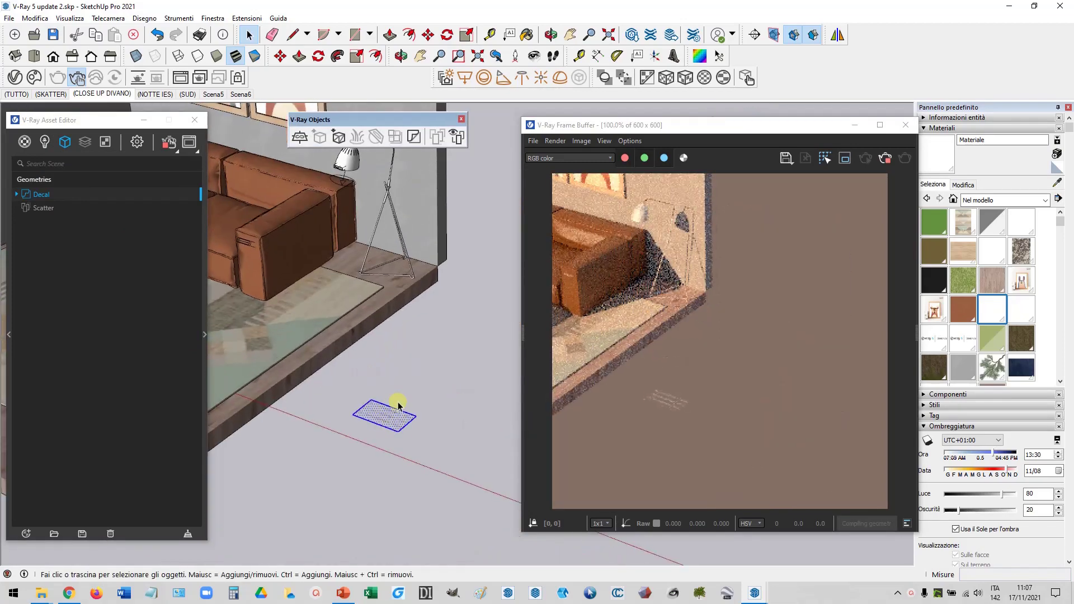
{"action": "mouse_move", "coordinate": [377, 335]}
{"action": "middle_mouse_down"}
{"action": "mouse_move", "coordinate": [468, 428]}
{"action": "mouse_move", "coordinate": [394, 277]}
{"action": "middle_mouse_up"}
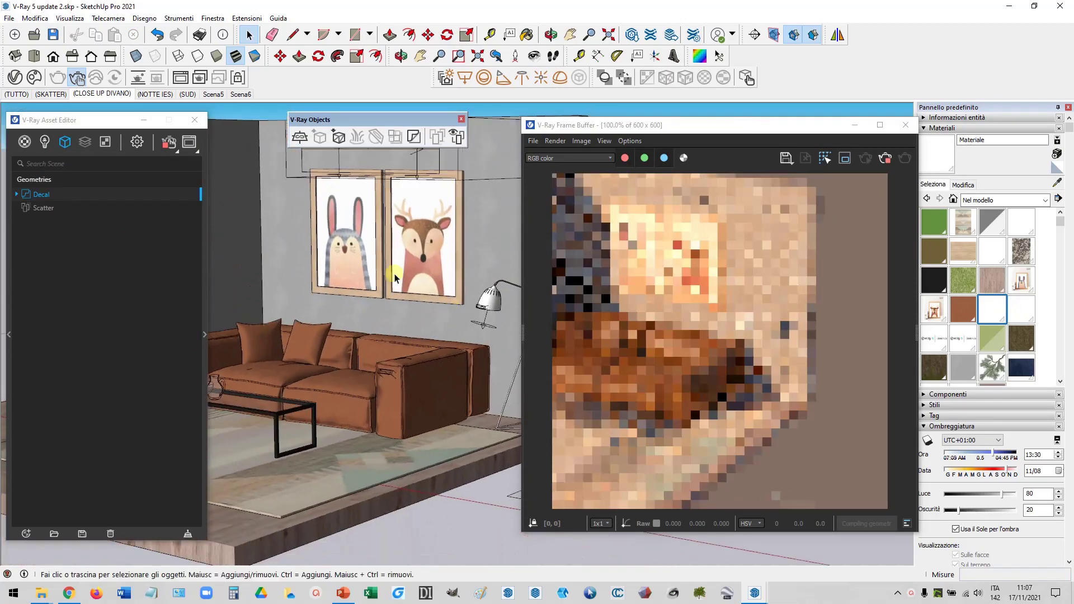
{"action": "mouse_move", "coordinate": [377, 180]}
{"action": "middle_mouse_down"}
{"action": "mouse_move", "coordinate": [381, 304]}
{"action": "mouse_move", "coordinate": [369, 307]}
{"action": "mouse_move", "coordinate": [460, 331]}
{"action": "mouse_move", "coordinate": [355, 307]}
{"action": "mouse_move", "coordinate": [392, 363]}
{"action": "middle_mouse_up"}
{"action": "left_click", "coordinate": [461, 331]}
{"action": "scroll", "coordinate": [425, 414], "scroll_direction": "up", "scroll_amount": 5}
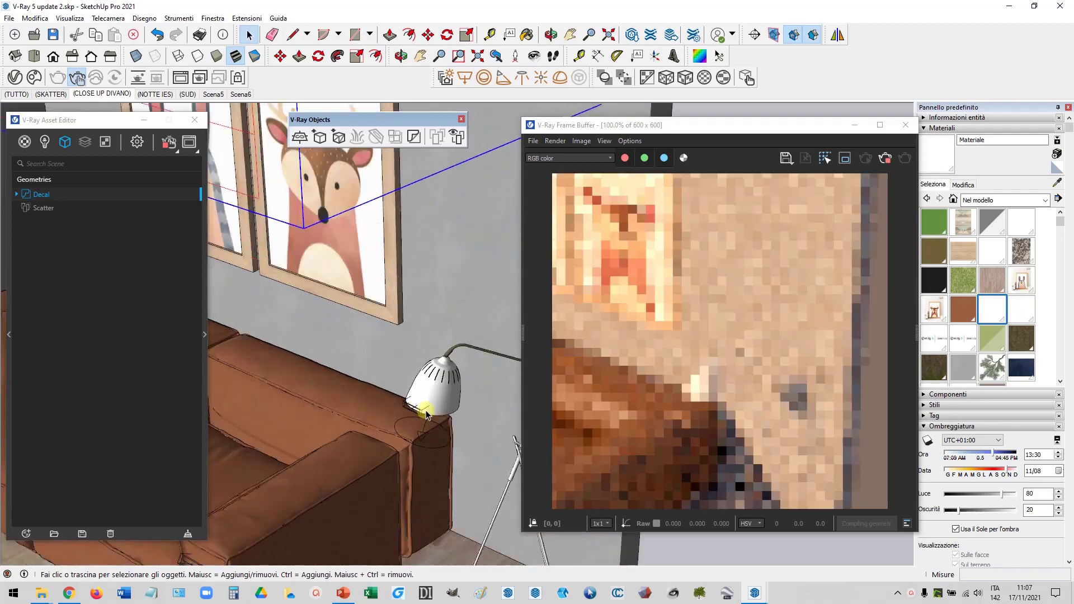
{"action": "scroll", "coordinate": [425, 414], "scroll_direction": "up", "scroll_amount": 2}
{"action": "left_click", "coordinate": [426, 413]}
{"action": "scroll", "coordinate": [431, 413], "scroll_direction": "up", "scroll_amount": 4}
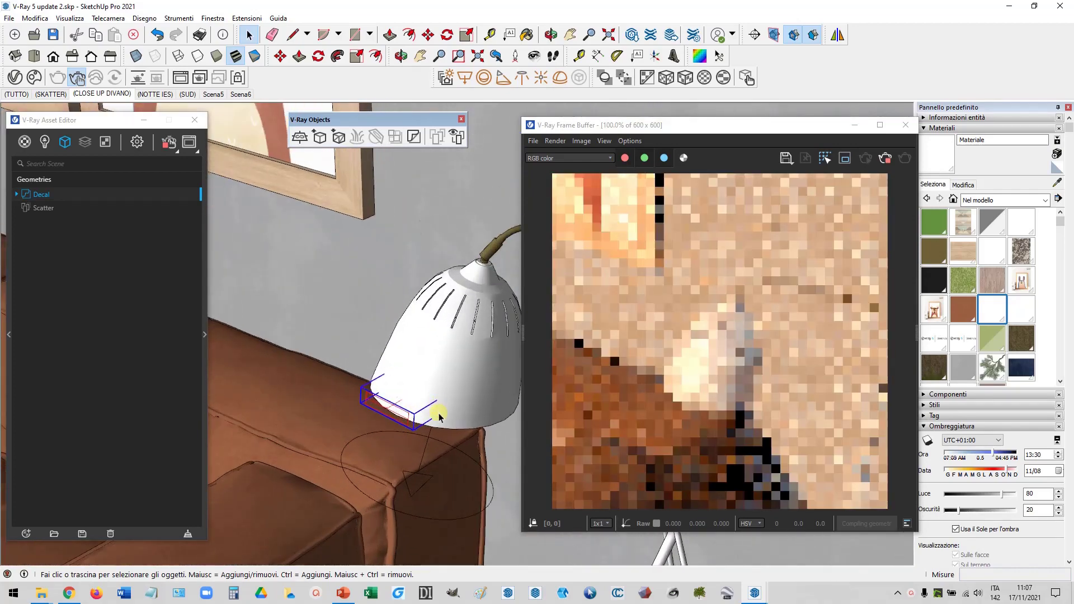
{"action": "mouse_move", "coordinate": [439, 415]}
{"action": "middle_mouse_down"}
{"action": "mouse_move", "coordinate": [444, 383]}
{"action": "mouse_move", "coordinate": [235, 287]}
{"action": "middle_mouse_up"}
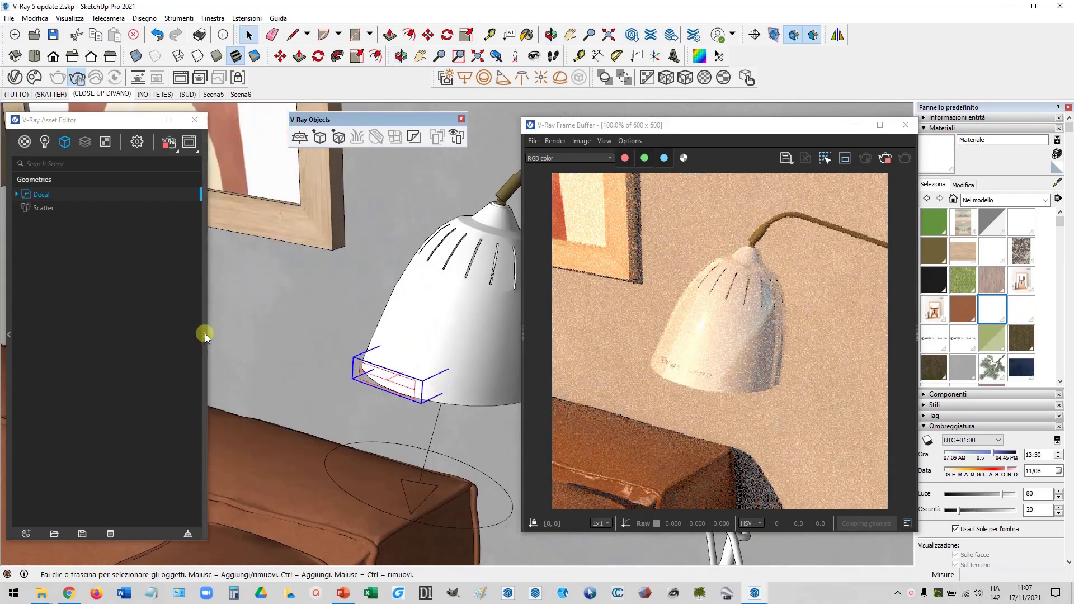
Examine the decal's parameters and how its logo wraps around the lampshade in the render.
{"action": "left_click", "coordinate": [205, 334]}
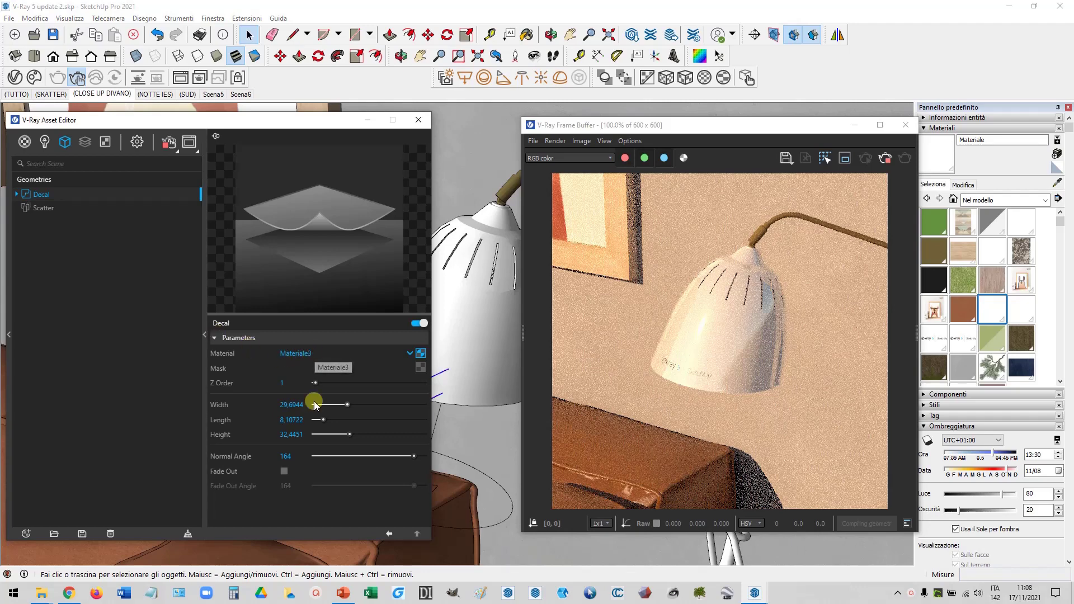
{"action": "left_click", "coordinate": [204, 334]}
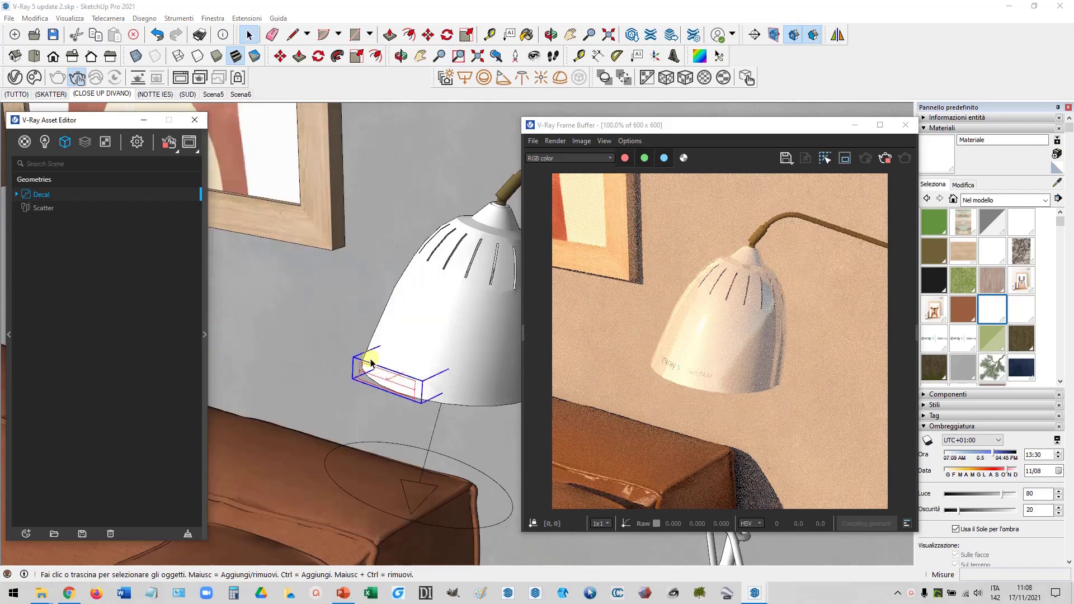
{"action": "scroll", "coordinate": [432, 380], "scroll_direction": "up", "scroll_amount": 5}
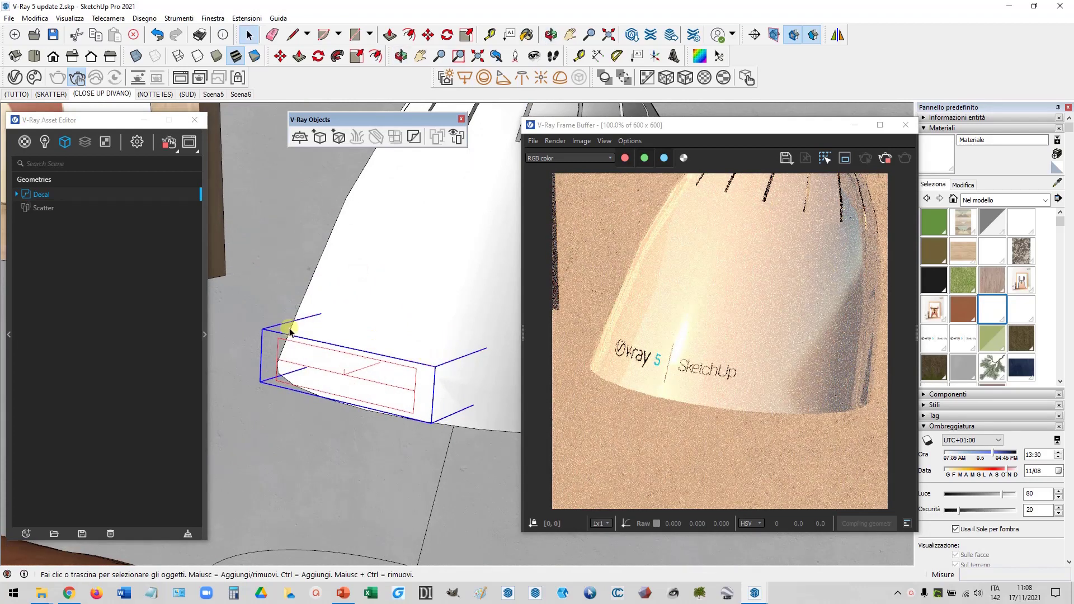
Move the large wall decal down so it projects across the two framed animal pictures.
{"action": "scroll", "coordinate": [451, 353], "scroll_direction": "down", "scroll_amount": 8}
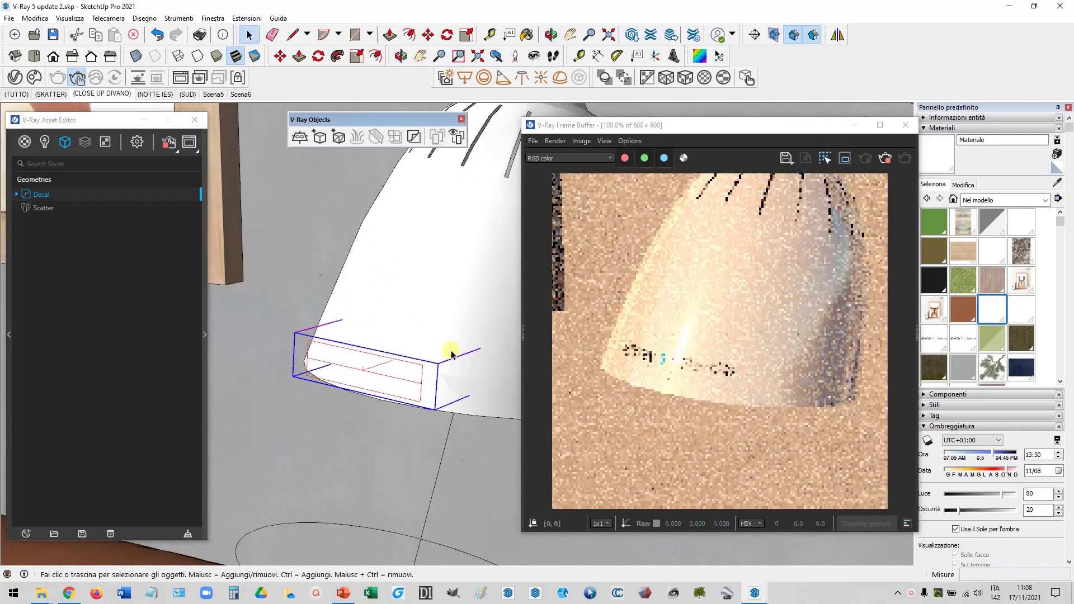
{"action": "scroll", "coordinate": [451, 354], "scroll_direction": "down", "scroll_amount": 3}
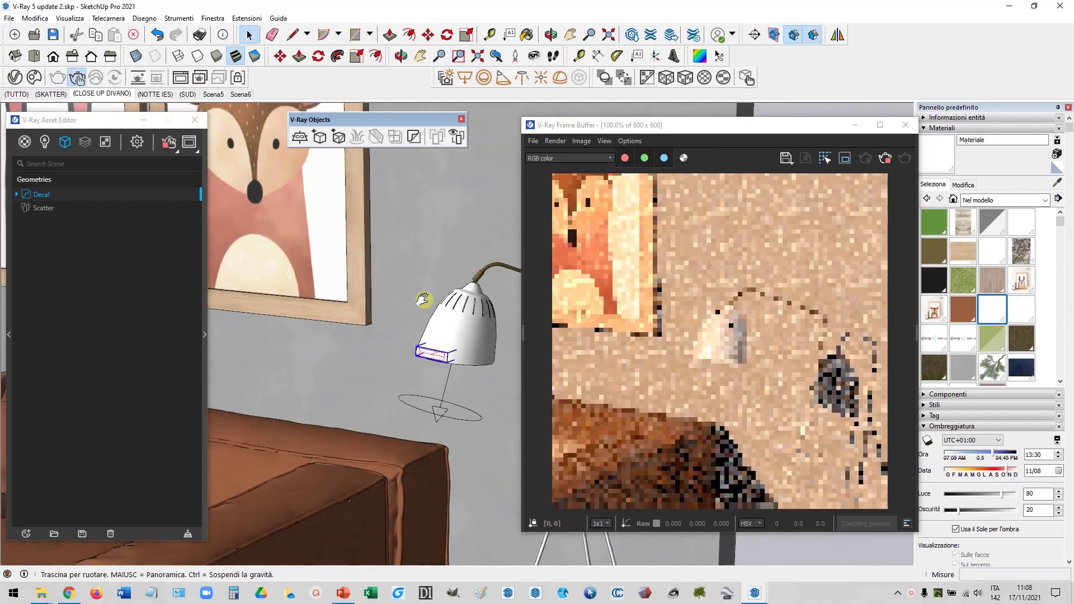
{"action": "middle_click_drag", "start_coordinate": [432, 311], "coordinate": [424, 288], "text": "shift"}
{"action": "scroll", "coordinate": [424, 288], "scroll_direction": "down", "scroll_amount": 1}
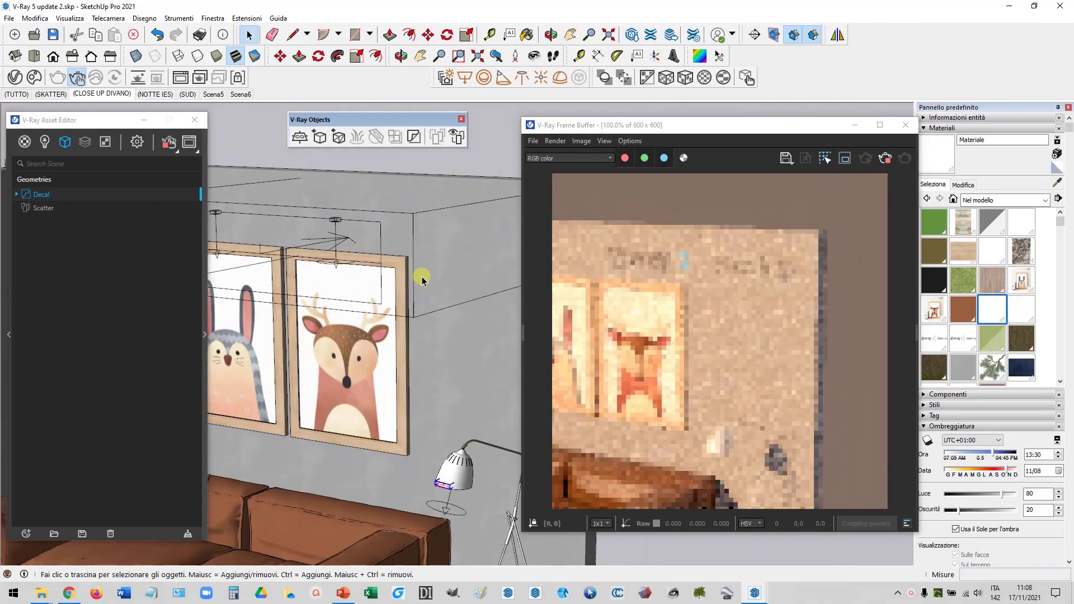
{"action": "left_click", "coordinate": [417, 269]}
{"action": "key", "text": "m"}
{"action": "left_click_drag", "start_coordinate": [478, 255], "coordinate": [427, 345]}
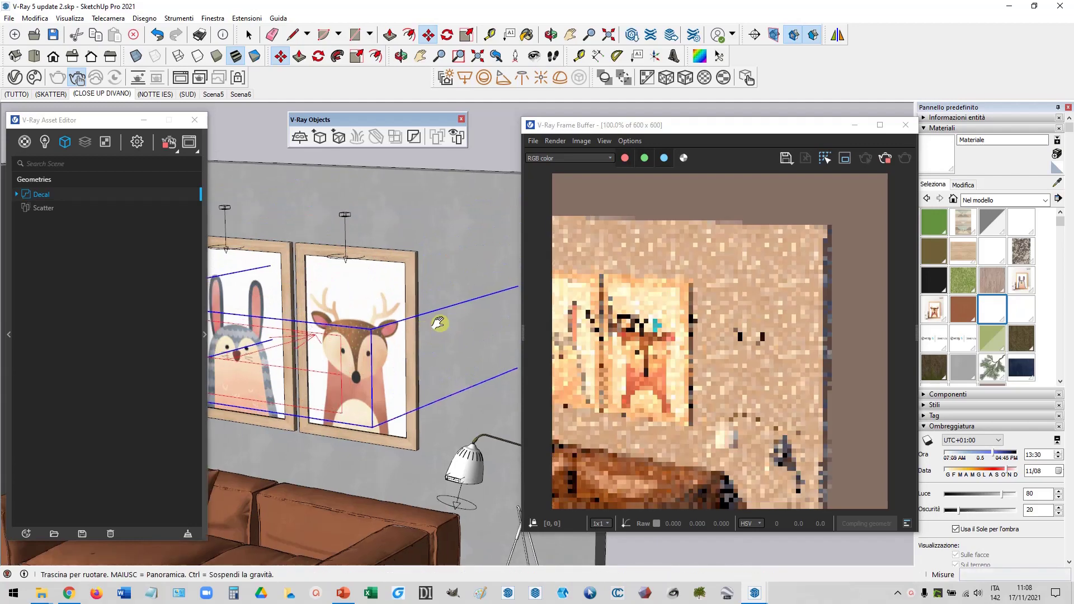
{"action": "scroll", "coordinate": [439, 333], "scroll_direction": "down", "scroll_amount": 2}
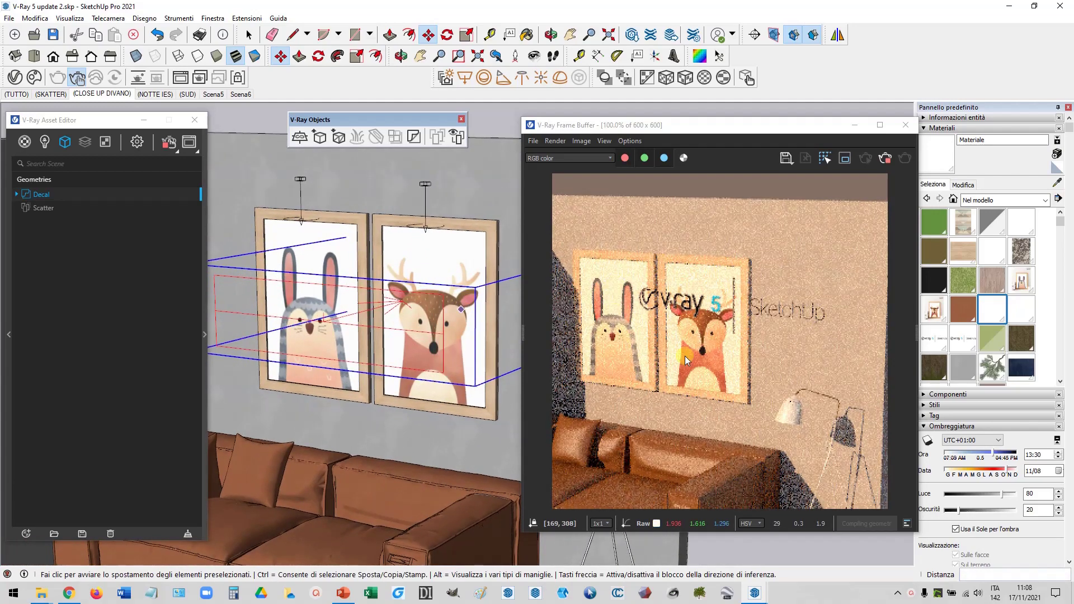
Examine how the logo decals render on the leather sofa's armrest and on the glass bowl.
{"action": "mouse_move", "coordinate": [319, 422]}
{"action": "middle_mouse_down"}
{"action": "mouse_move", "coordinate": [347, 364]}
{"action": "mouse_move", "coordinate": [263, 360]}
{"action": "mouse_move", "coordinate": [404, 327]}
{"action": "mouse_move", "coordinate": [461, 328]}
{"action": "mouse_move", "coordinate": [324, 290]}
{"action": "mouse_move", "coordinate": [279, 185]}
{"action": "middle_mouse_up"}
{"action": "left_click", "coordinate": [250, 36]}
{"action": "scroll", "coordinate": [492, 330], "scroll_direction": "up", "scroll_amount": 6}
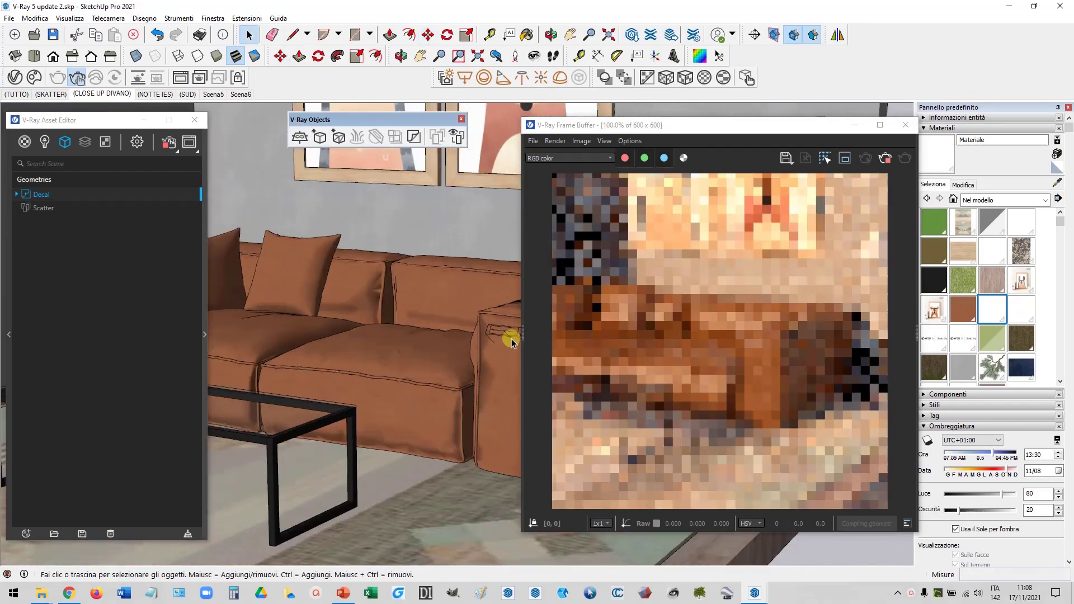
{"action": "scroll", "coordinate": [354, 347], "scroll_direction": "up", "scroll_amount": 4}
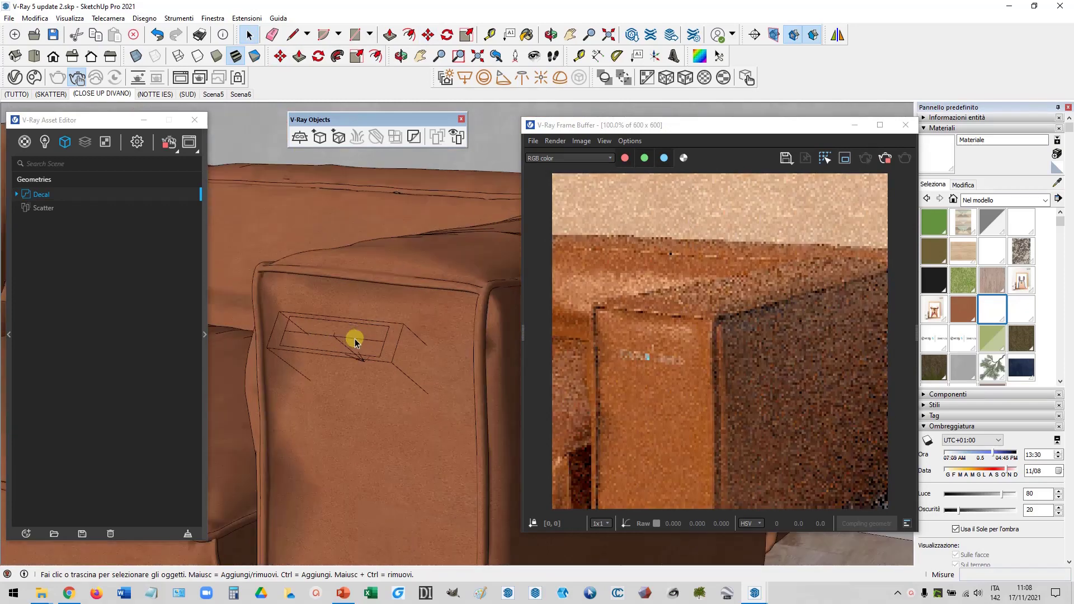
{"action": "scroll", "coordinate": [369, 378], "scroll_direction": "up", "scroll_amount": 3}
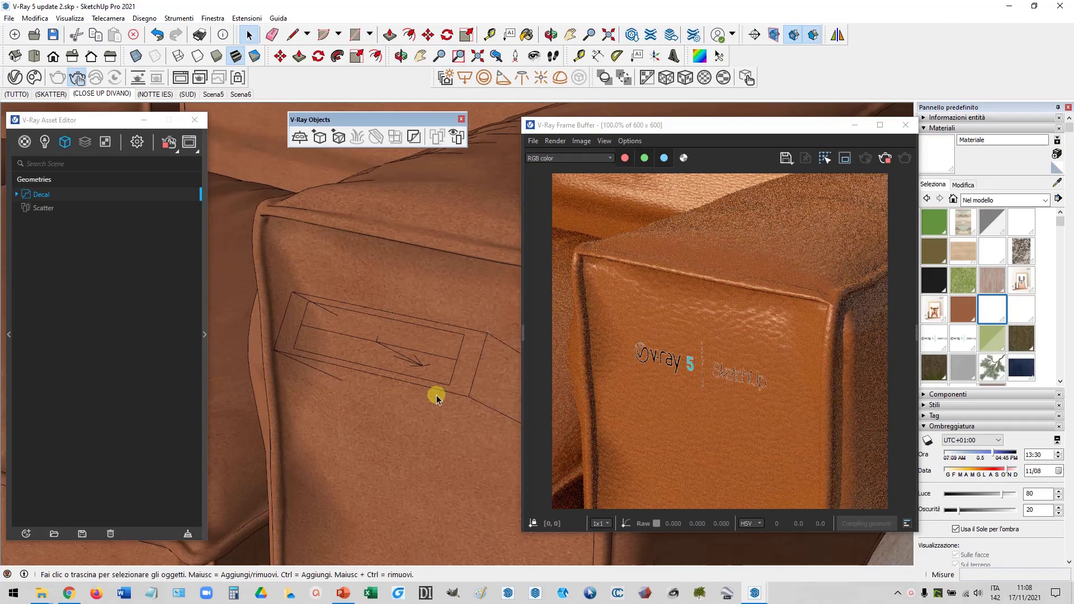
{"action": "scroll", "coordinate": [434, 395], "scroll_direction": "down", "scroll_amount": 5}
{"action": "mouse_move", "coordinate": [434, 388]}
{"action": "middle_mouse_down"}
{"action": "mouse_move", "coordinate": [376, 378]}
{"action": "mouse_move", "coordinate": [811, 315]}
{"action": "mouse_move", "coordinate": [365, 340]}
{"action": "middle_mouse_up"}
{"action": "scroll", "coordinate": [369, 433], "scroll_direction": "up", "scroll_amount": 3}
{"action": "mouse_move", "coordinate": [350, 431]}
{"action": "middle_mouse_down"}
{"action": "mouse_move", "coordinate": [384, 377]}
{"action": "mouse_move", "coordinate": [413, 372]}
{"action": "mouse_move", "coordinate": [403, 376]}
{"action": "middle_mouse_up"}
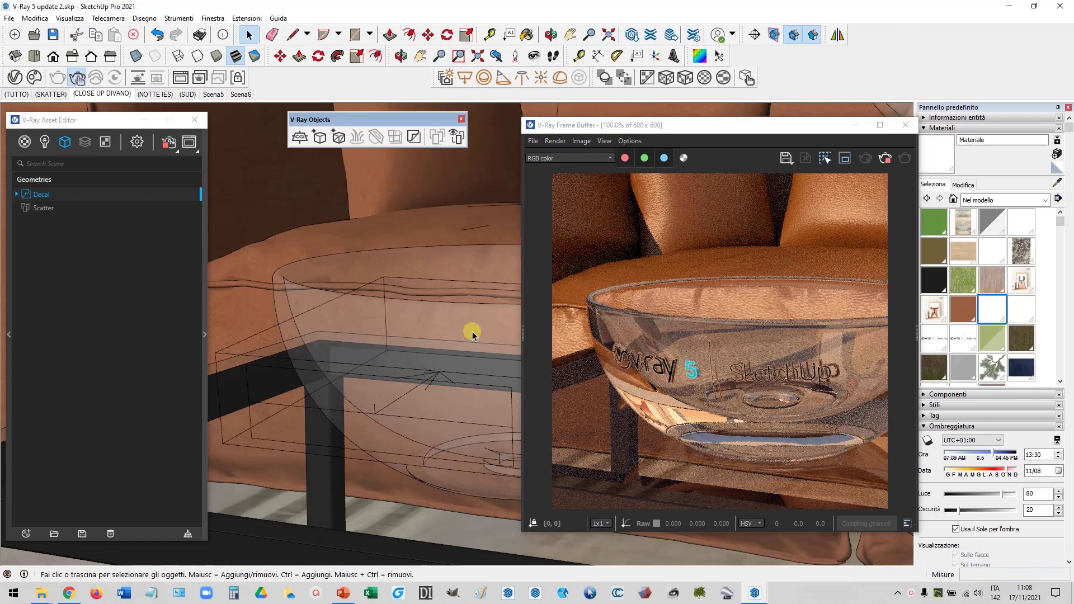
{"action": "mouse_move", "coordinate": [472, 333]}
{"action": "middle_mouse_down"}
{"action": "mouse_move", "coordinate": [446, 370]}
{"action": "mouse_move", "coordinate": [411, 356]}
{"action": "middle_mouse_up"}
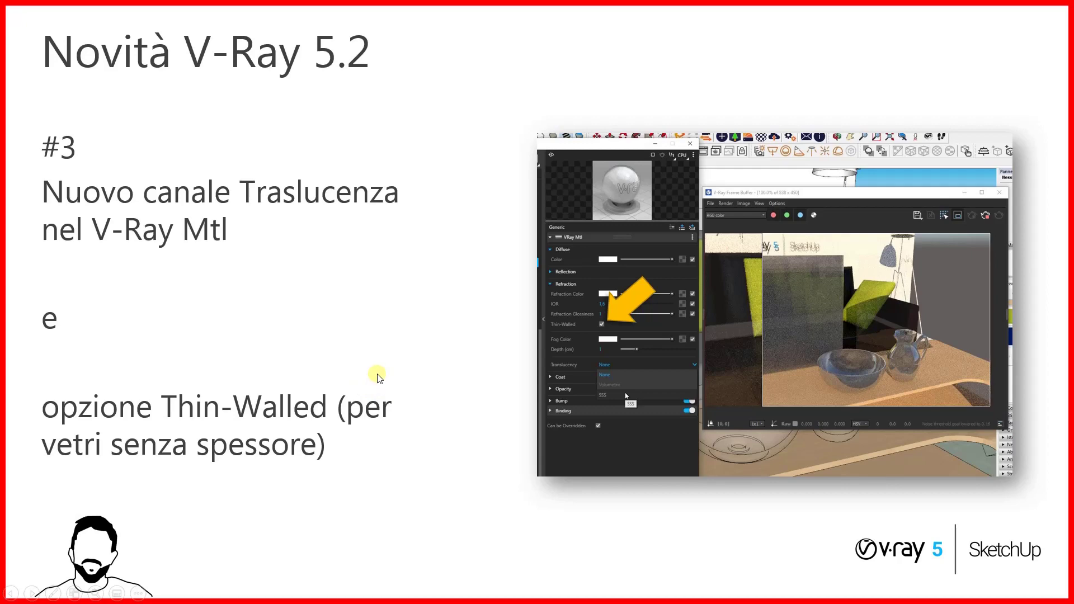
Switch from the slides to SketchUp and review the Translucency choices and Thin-Walled description of the vetro3 material.
{"action": "key", "text": "alt+Tab"}
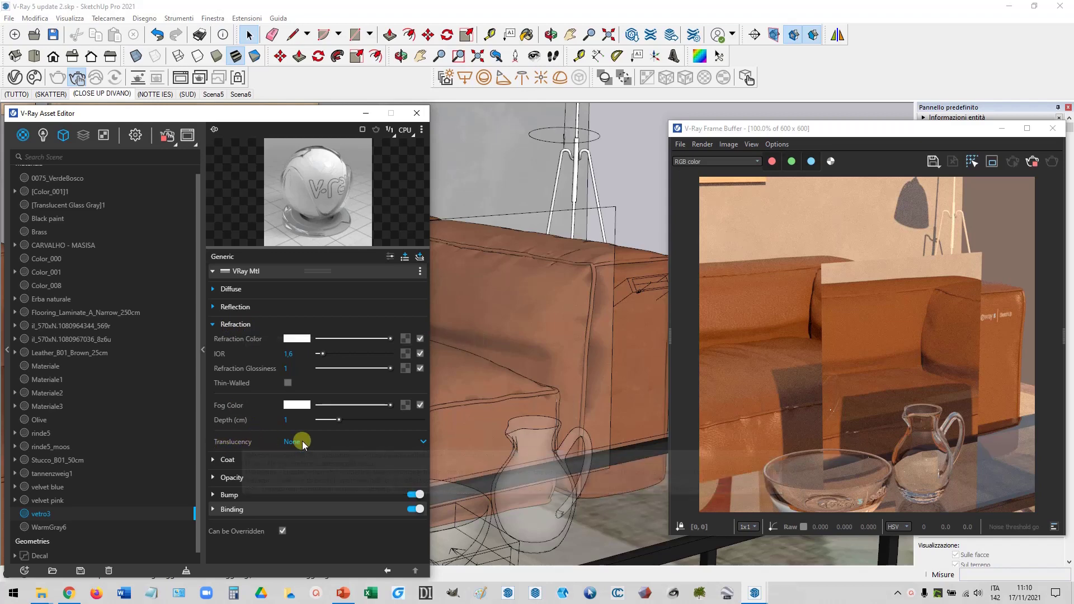
{"action": "left_click", "coordinate": [330, 442]}
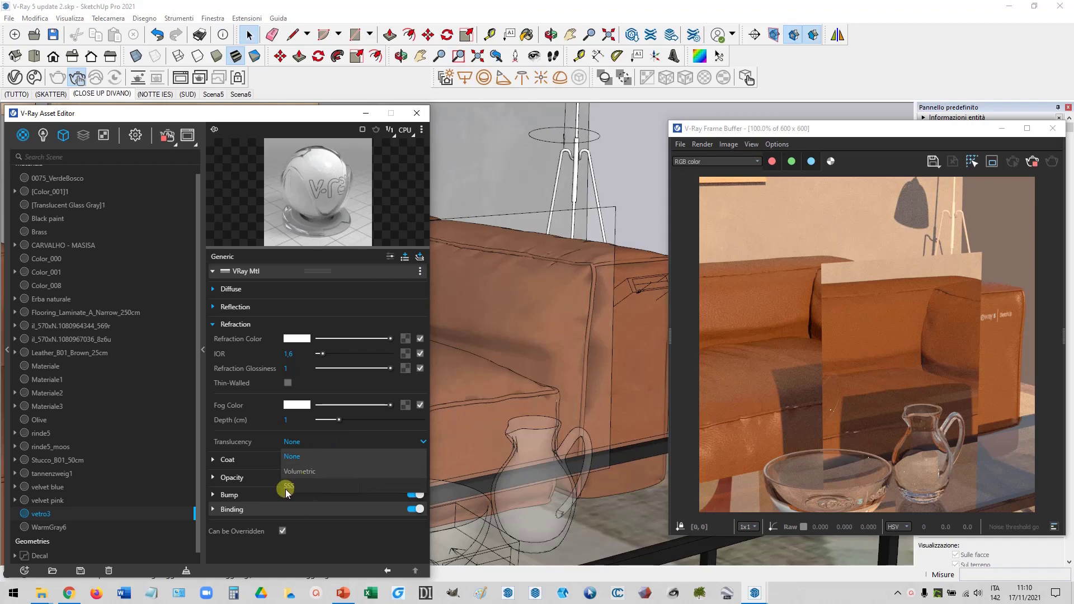
{"action": "left_click", "coordinate": [303, 440]}
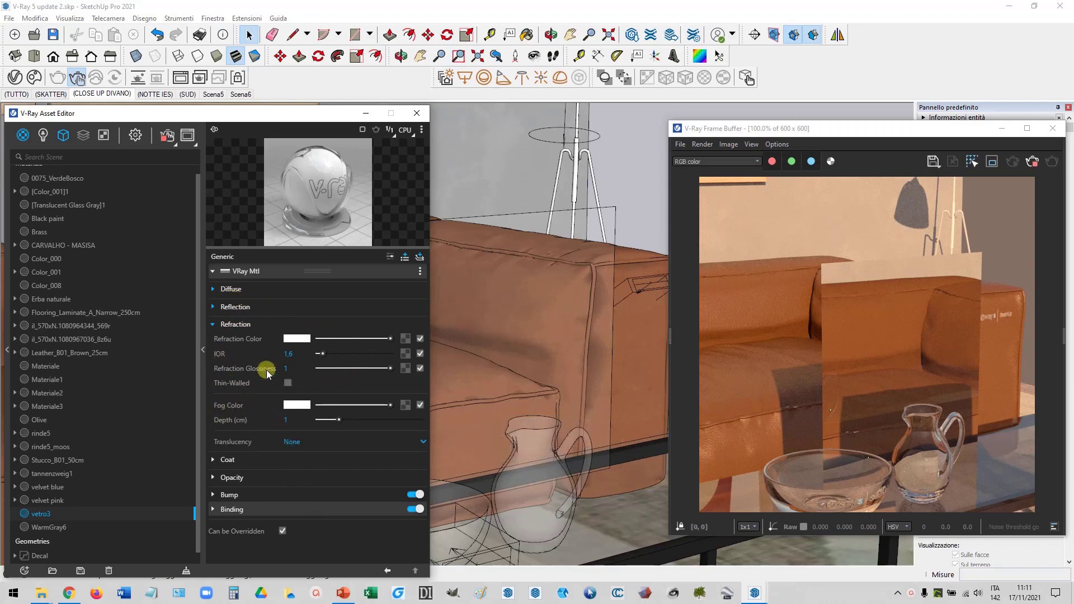
{"action": "mouse_move", "coordinate": [233, 386]}
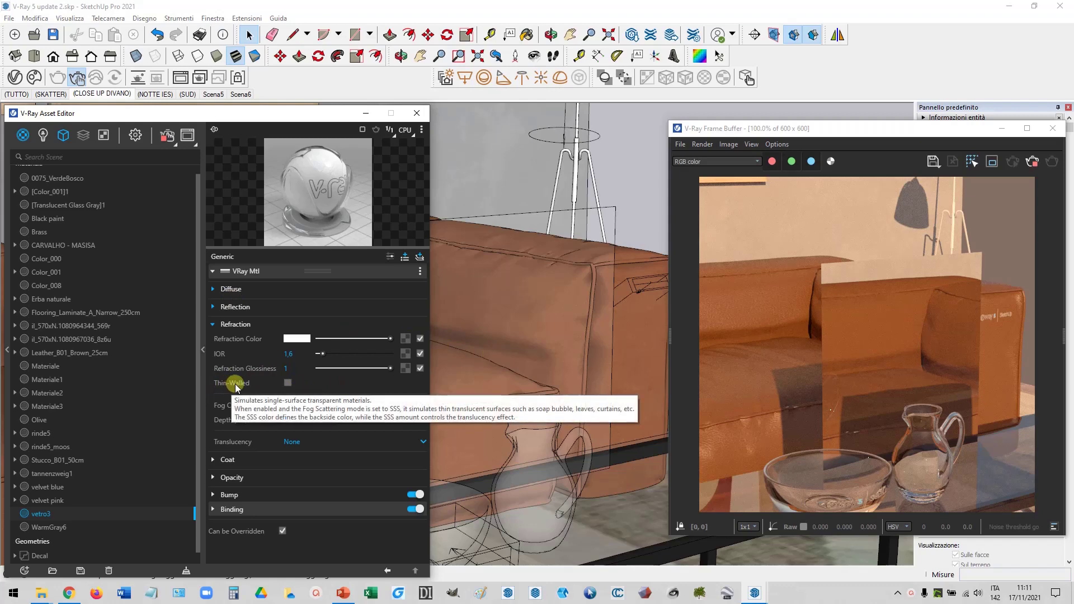
Enable the Thin-Walled refraction option for the vetro3 glass material.
{"action": "left_click", "coordinate": [576, 331]}
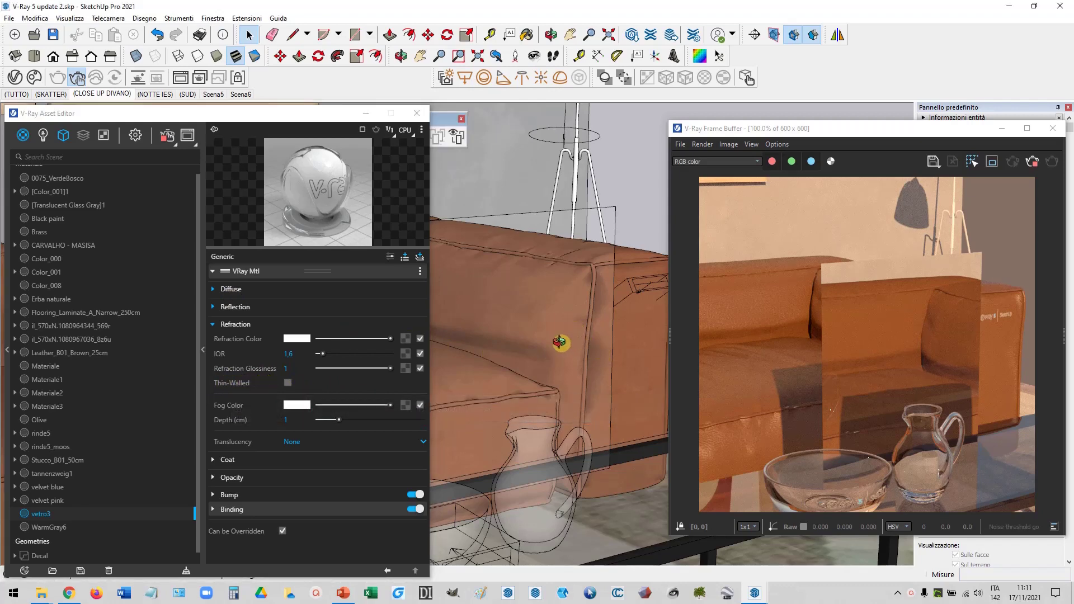
{"action": "mouse_move", "coordinate": [560, 341]}
{"action": "left_mouse_down"}
{"action": "mouse_move", "coordinate": [506, 333]}
{"action": "mouse_move", "coordinate": [631, 334]}
{"action": "left_mouse_up"}
{"action": "key", "text": "space"}
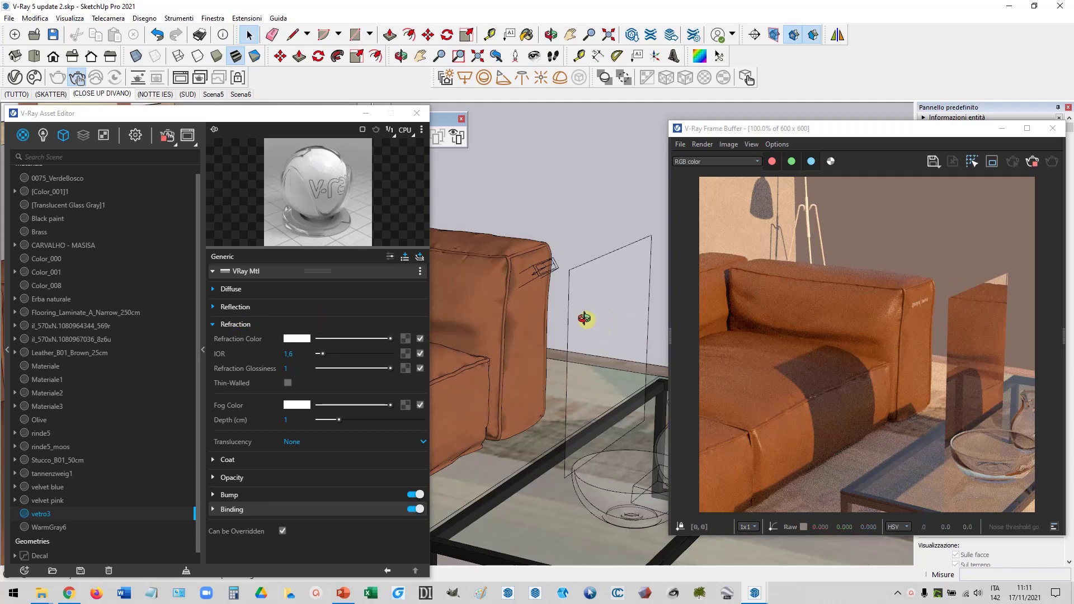
{"action": "left_click_drag", "start_coordinate": [556, 311], "coordinate": [537, 307]}
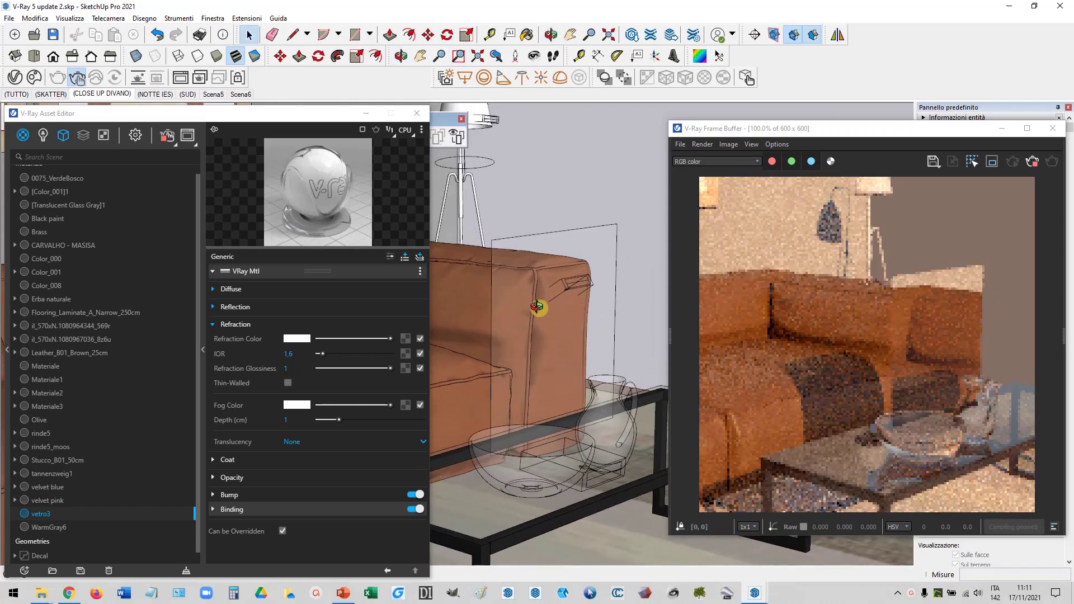
{"action": "left_click", "coordinate": [288, 384]}
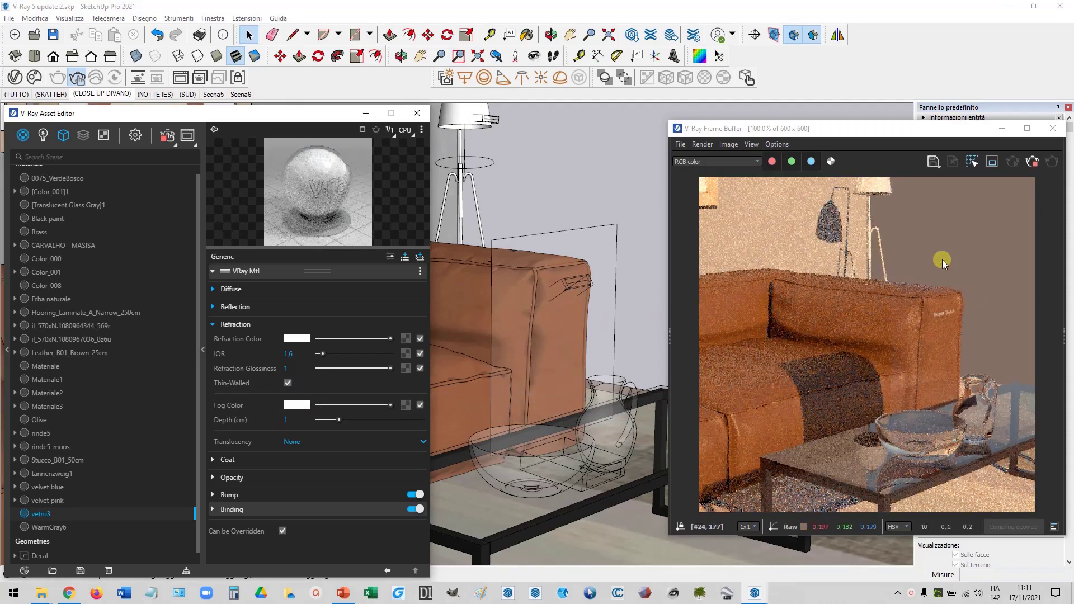
Select the single-face glass pane beside the sofa and examine its refraction in the render.
{"action": "mouse_move", "coordinate": [569, 319]}
{"action": "middle_mouse_down"}
{"action": "mouse_move", "coordinate": [568, 304]}
{"action": "mouse_move", "coordinate": [551, 305]}
{"action": "mouse_move", "coordinate": [559, 280]}
{"action": "middle_mouse_up"}
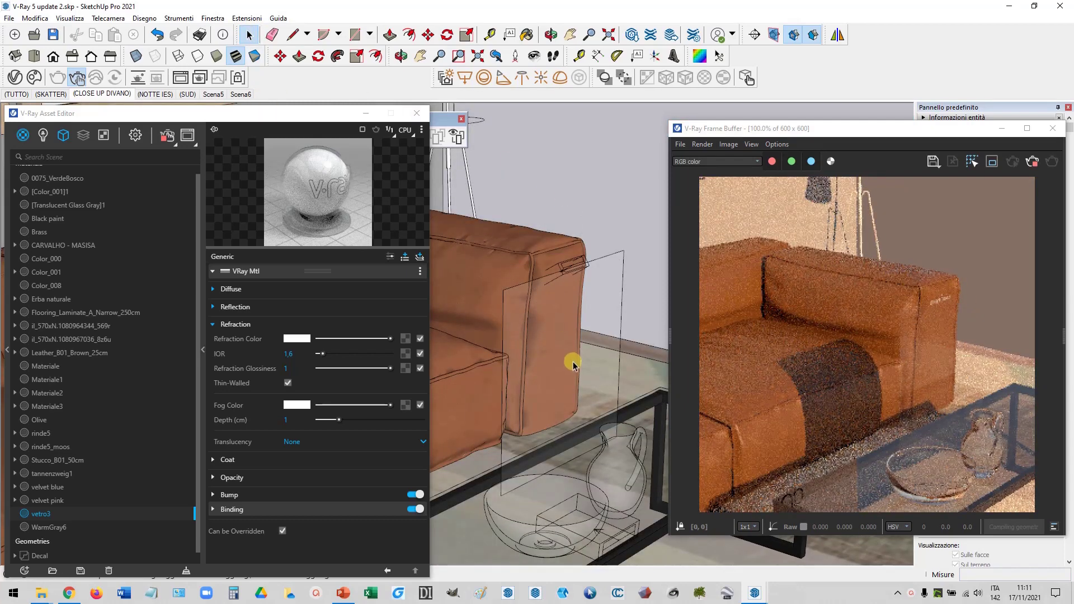
{"action": "scroll", "coordinate": [570, 359], "scroll_direction": "up", "scroll_amount": 3}
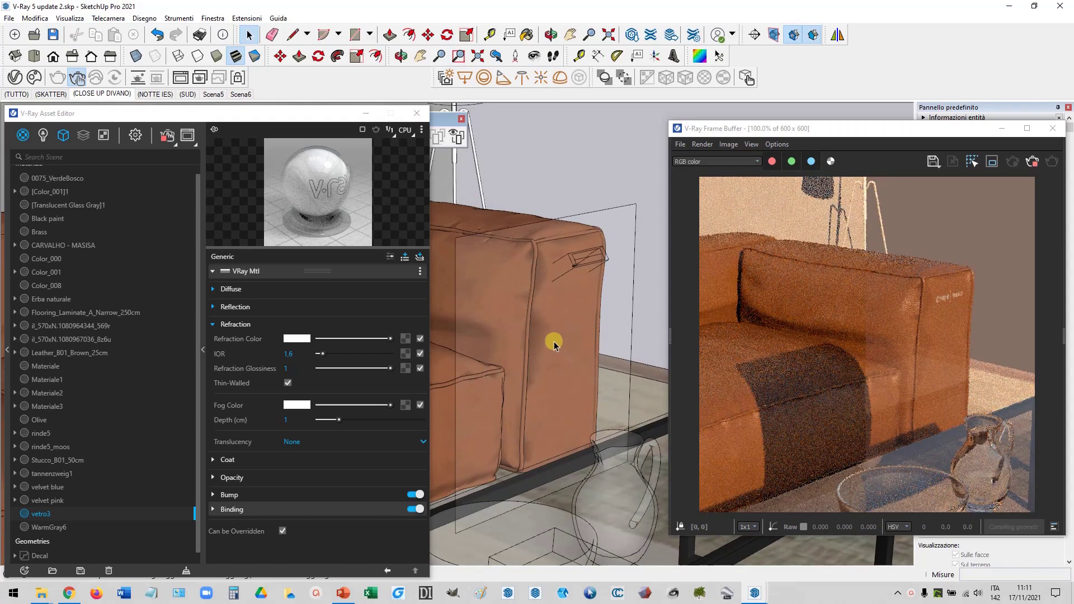
{"action": "left_click", "coordinate": [477, 256]}
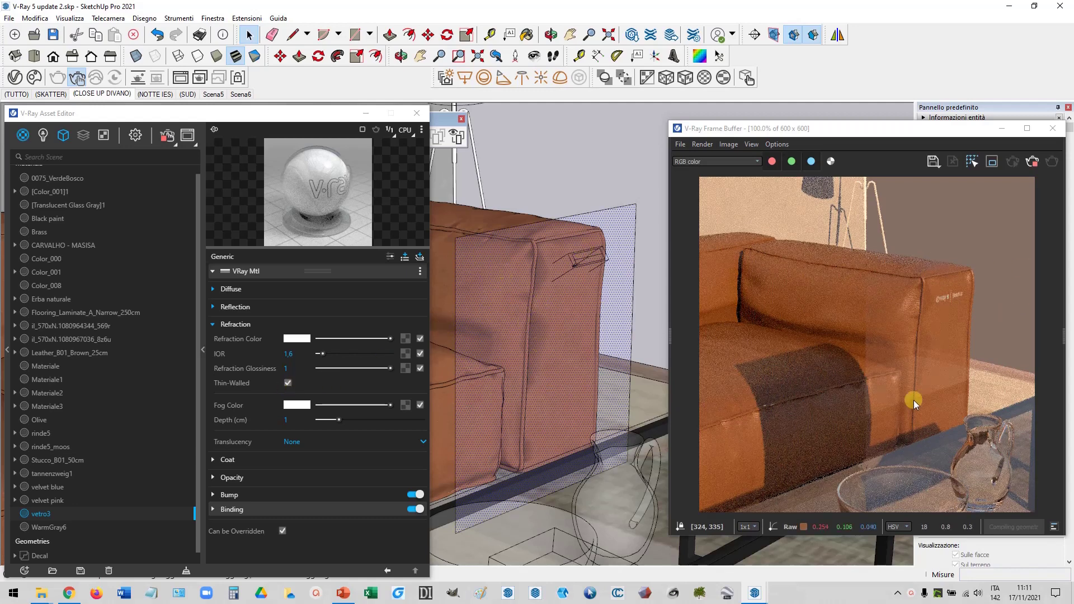
{"action": "scroll", "coordinate": [498, 297], "scroll_direction": "down", "scroll_amount": 2}
{"action": "scroll", "coordinate": [499, 297], "scroll_direction": "up", "scroll_amount": 2}
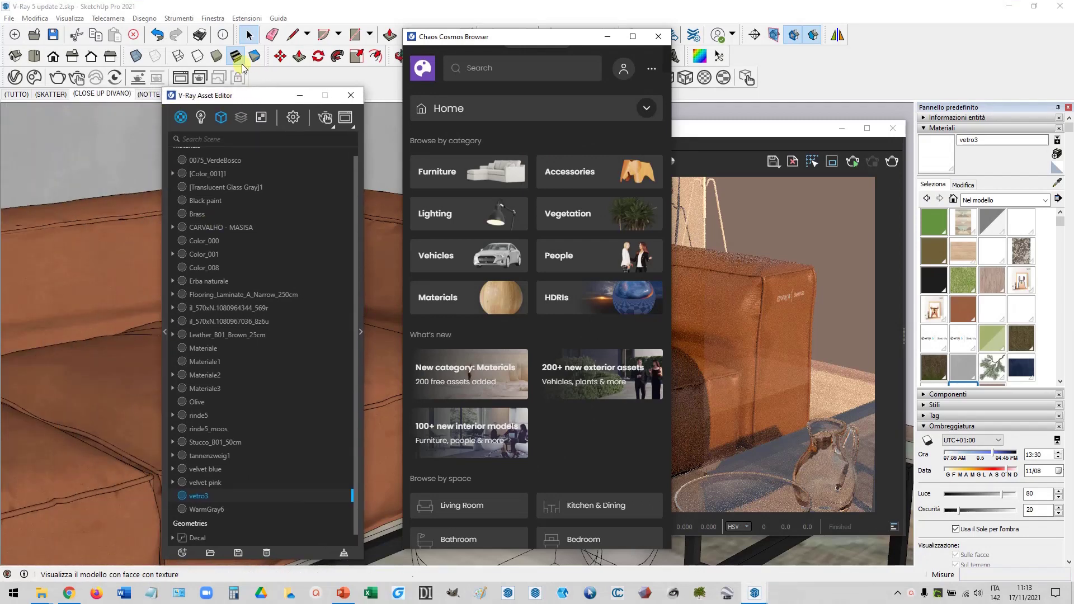
Move the V-Ray Asset Editor window clear of the Chaos Cosmos Browser.
{"action": "left_click_drag", "start_coordinate": [205, 98], "coordinate": [47, 100]}
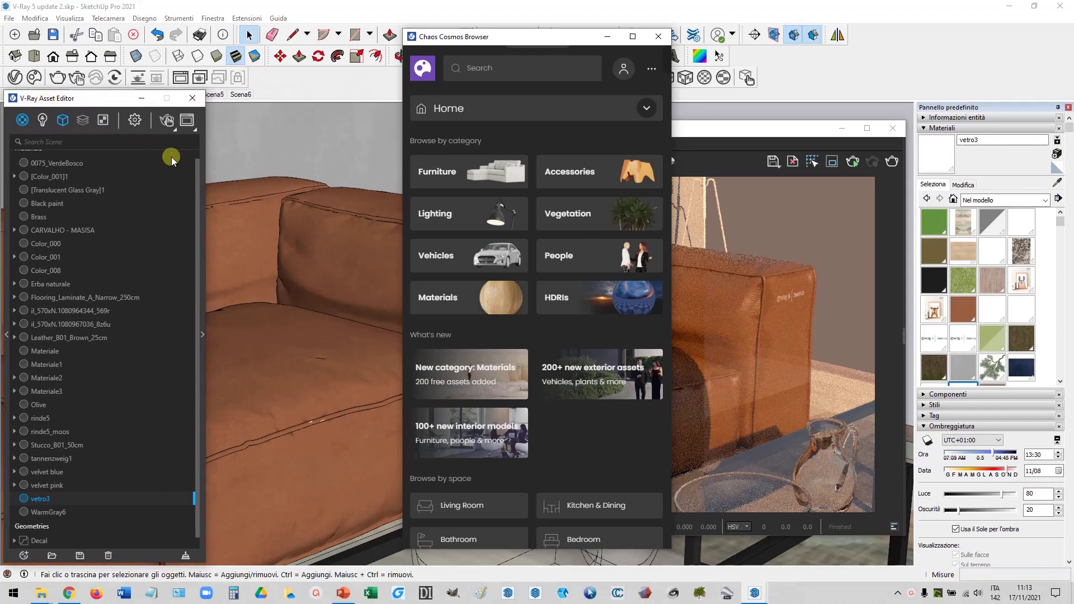
Open the Materials category in the Chaos Cosmos Browser, widen its window, and browse the subcategories and material previews.
{"action": "left_click", "coordinate": [460, 37]}
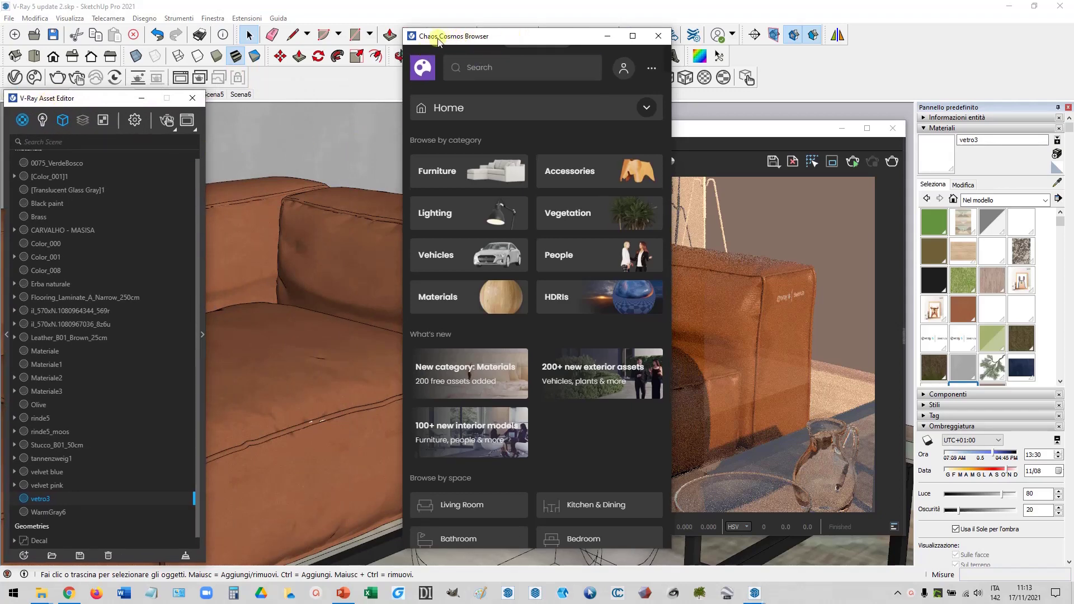
{"action": "left_click", "coordinate": [448, 302]}
{"action": "left_click_drag", "start_coordinate": [670, 259], "coordinate": [991, 263]}
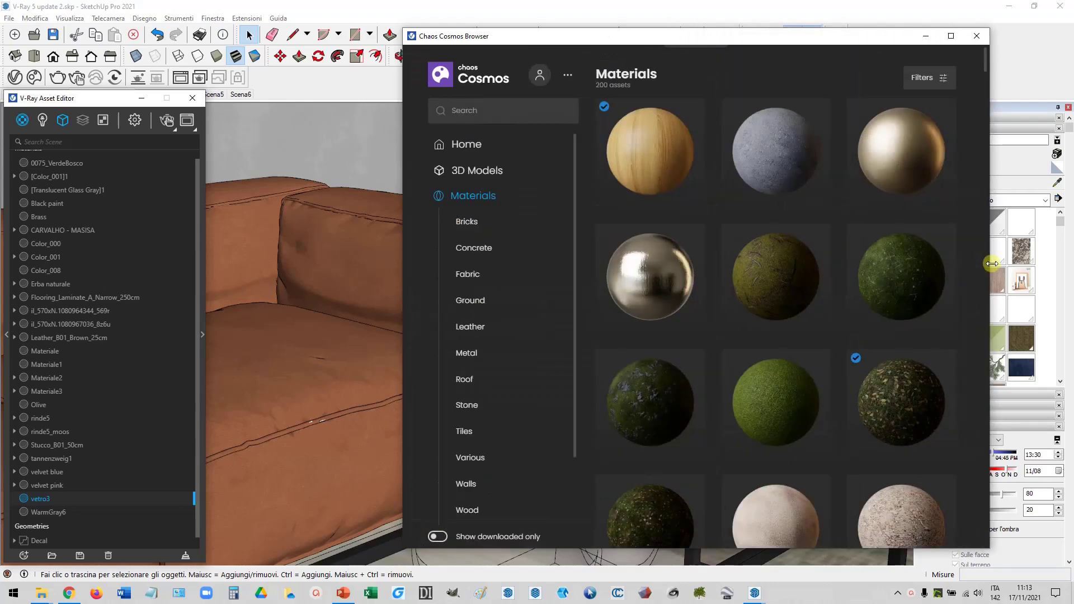
{"action": "left_click", "coordinate": [467, 223]}
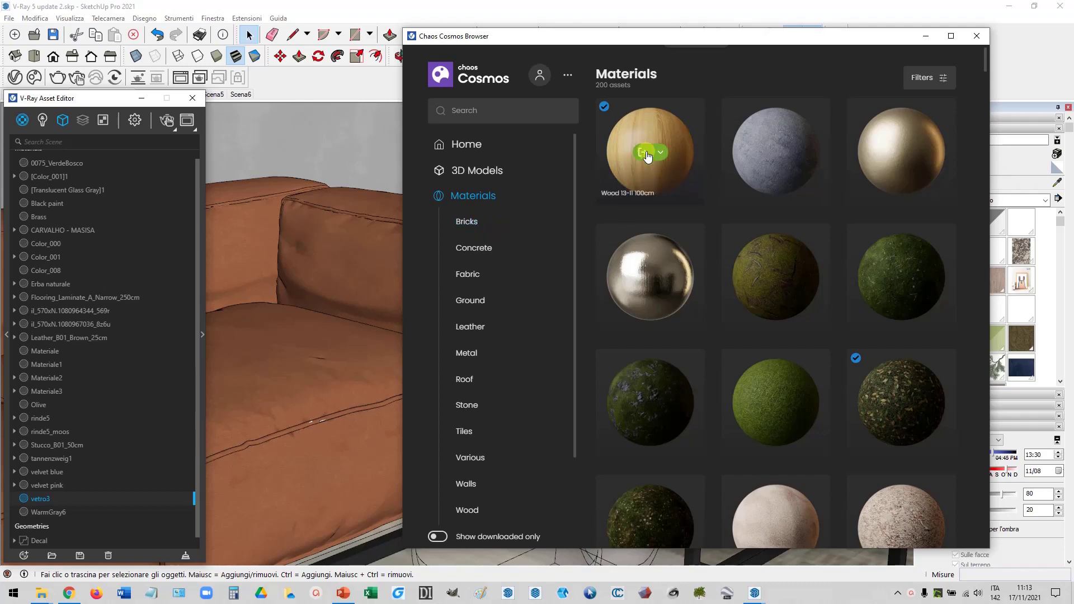
{"action": "left_click", "coordinate": [646, 164]}
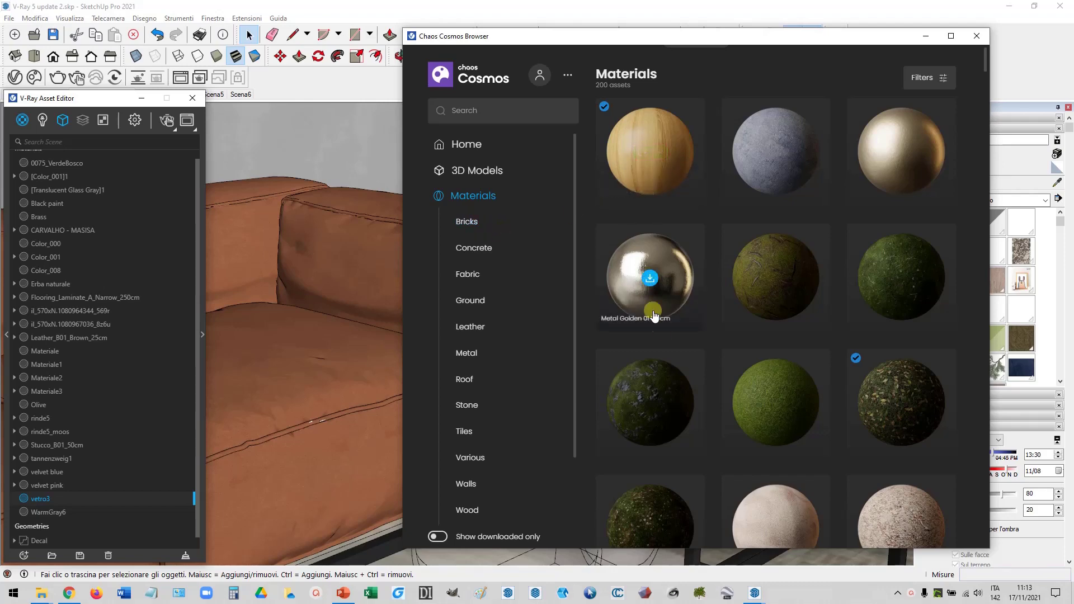
{"action": "scroll", "coordinate": [666, 318], "scroll_direction": "down", "scroll_amount": 1}
{"action": "scroll", "coordinate": [666, 318], "scroll_direction": "down", "scroll_amount": 10}
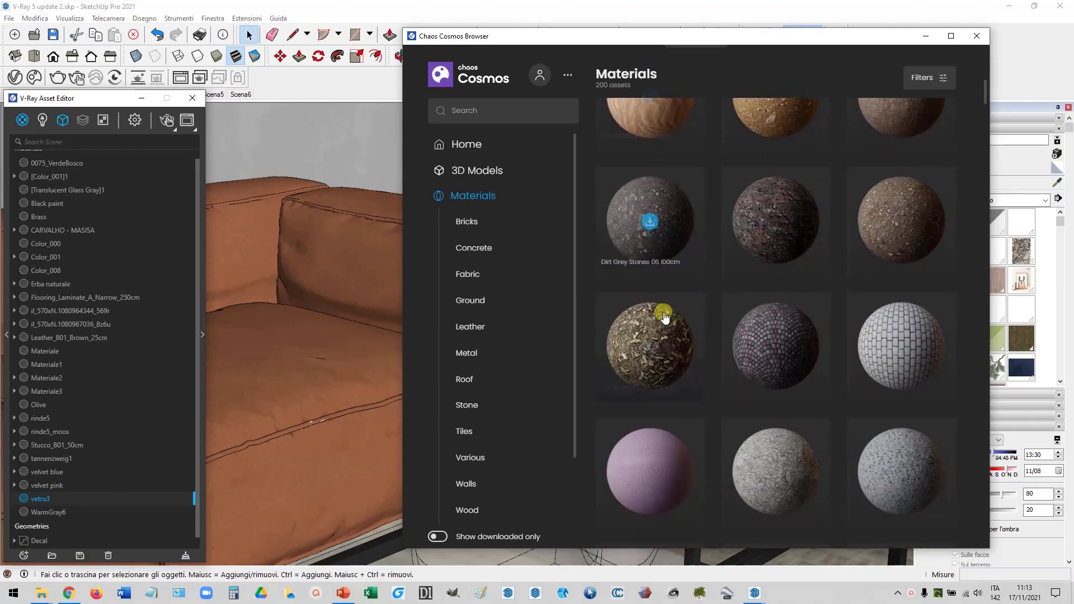
{"action": "scroll", "coordinate": [664, 316], "scroll_direction": "down", "scroll_amount": 10}
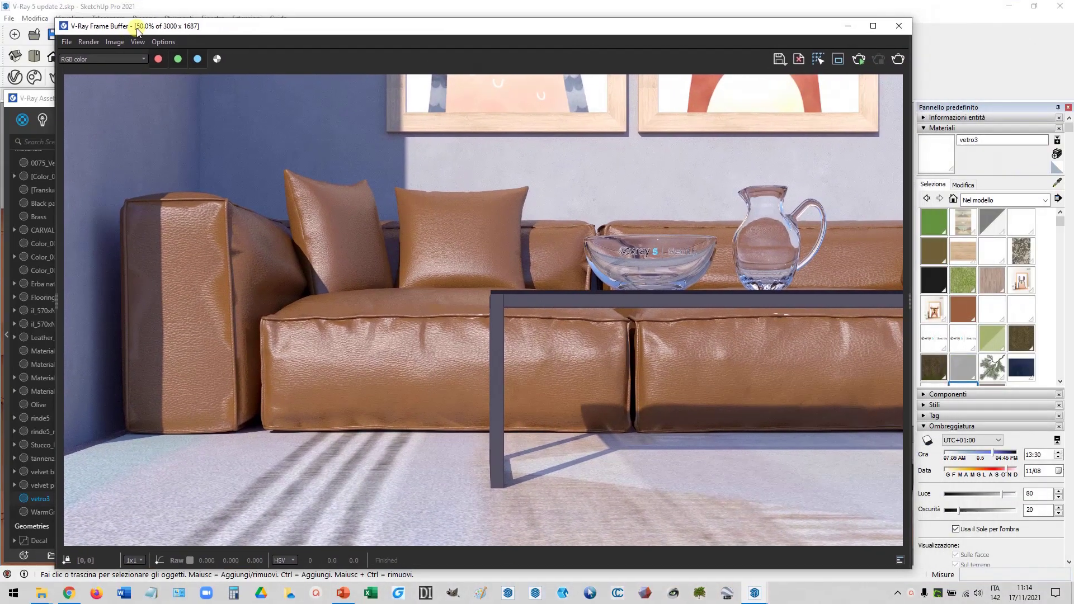
Reveal the layer settings of the V-Ray Frame Buffer and enable the Sharpen/Blur calculation for the sofa render.
{"action": "left_click", "coordinate": [910, 303]}
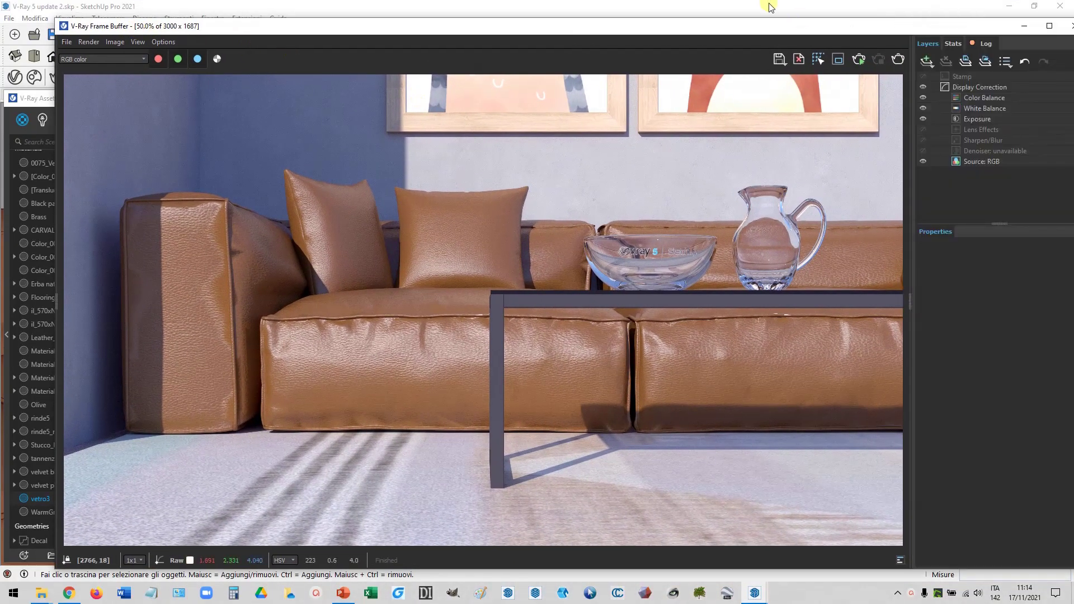
{"action": "left_click_drag", "start_coordinate": [798, 27], "coordinate": [757, 25]}
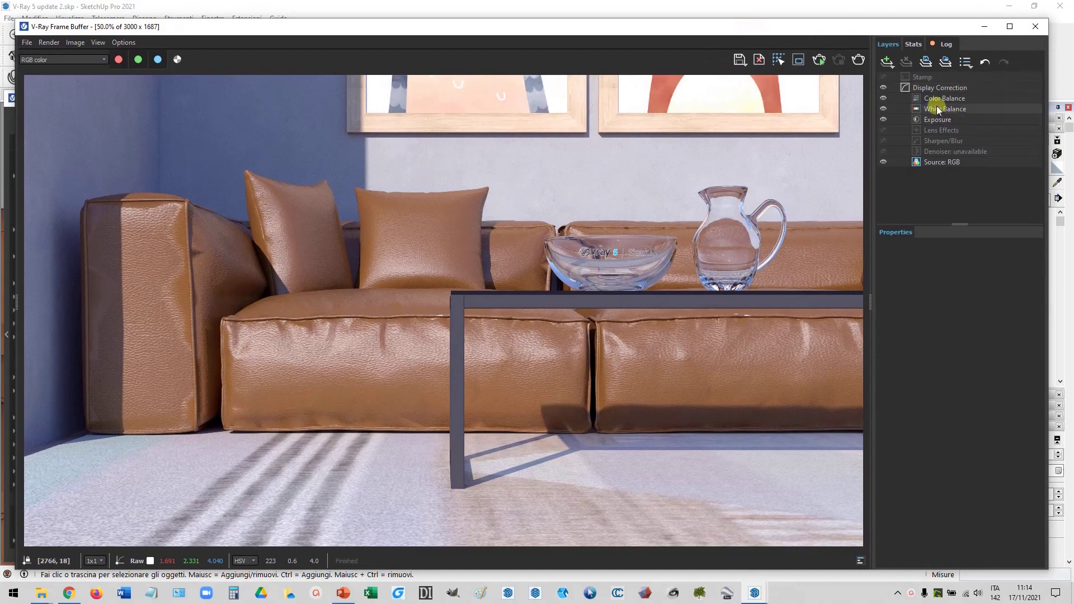
{"action": "left_click", "coordinate": [942, 141]}
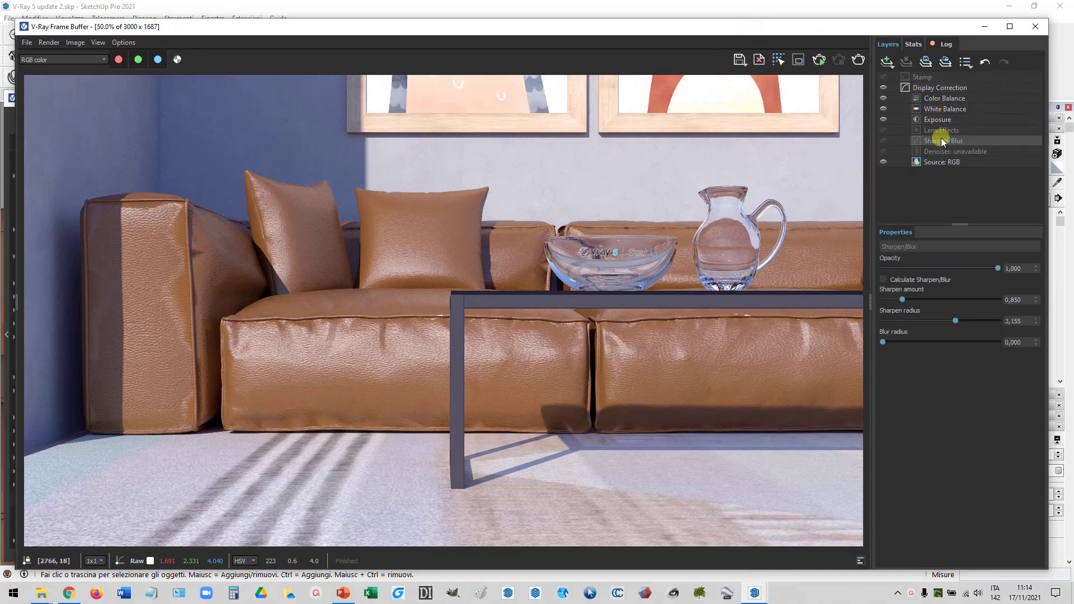
{"action": "left_click", "coordinate": [883, 280]}
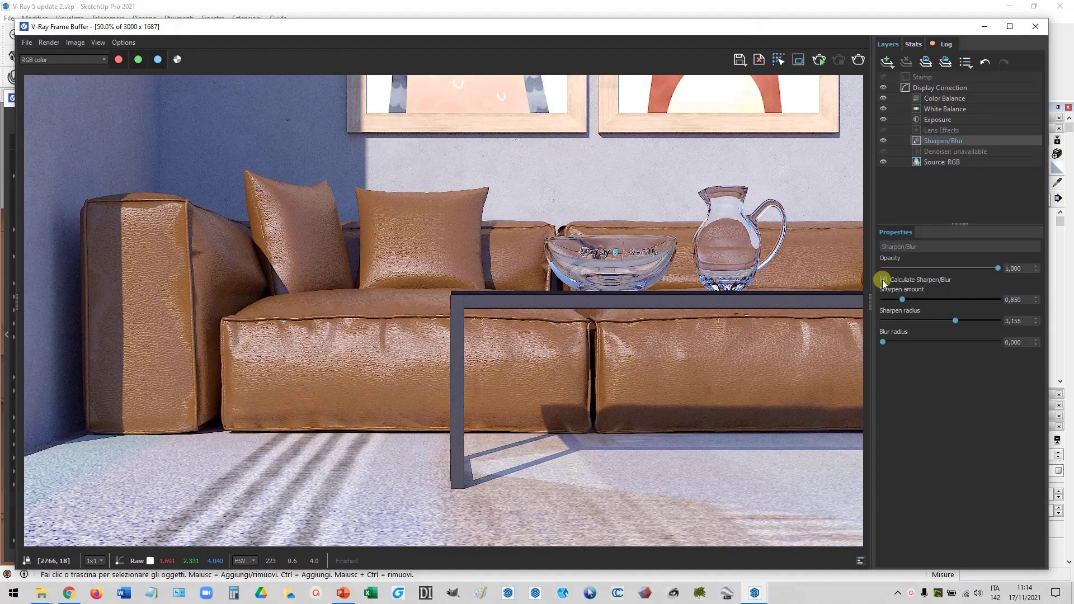
Experiment with stronger sharpening on the render, then reduce the sharpen amount to 1,505 and the sharpen radius to 1,044.
{"action": "left_click_drag", "start_coordinate": [902, 300], "coordinate": [928, 300]}
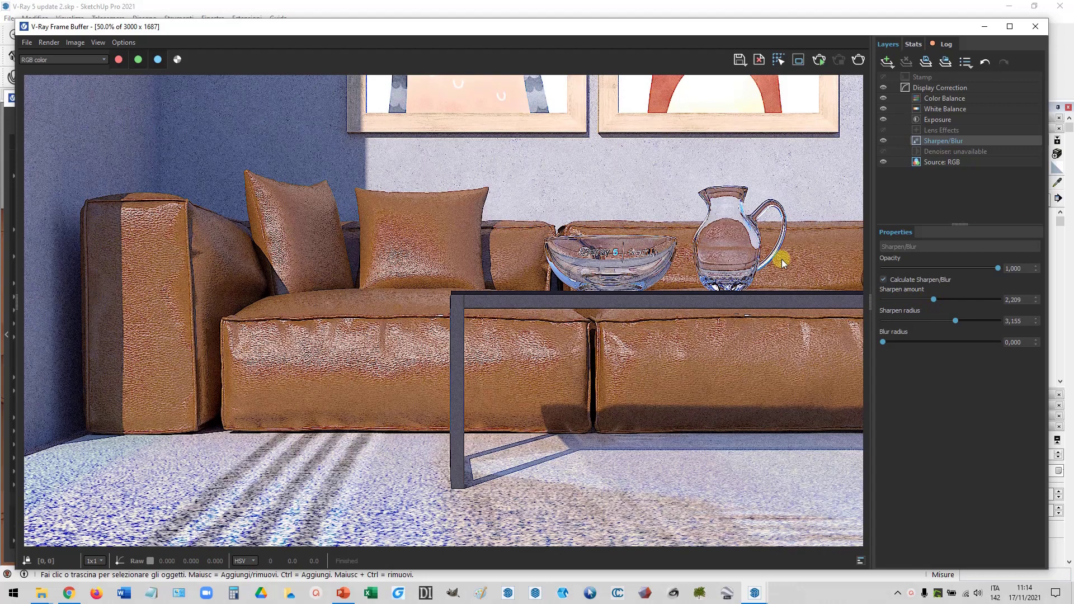
{"action": "double_click", "coordinate": [739, 226]}
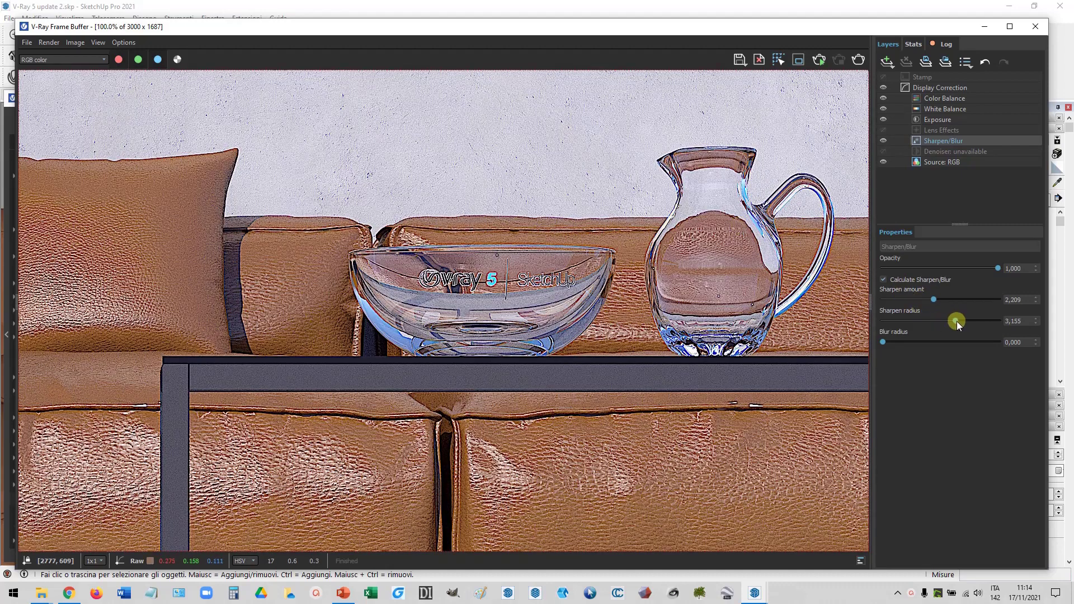
{"action": "left_click_drag", "start_coordinate": [956, 321], "coordinate": [932, 320]}
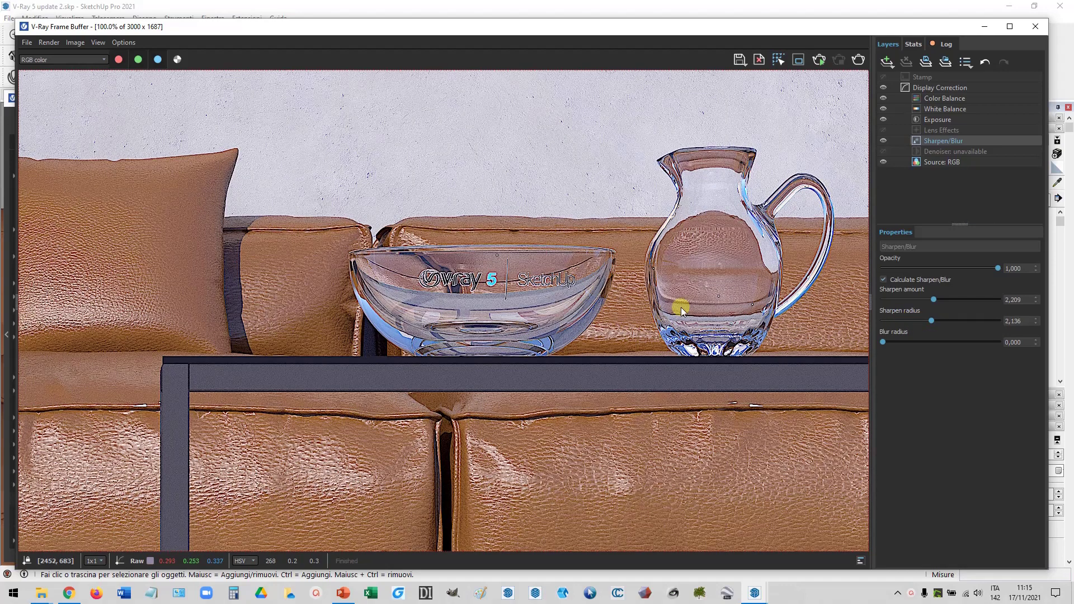
{"action": "scroll", "coordinate": [681, 307], "scroll_direction": "down", "scroll_amount": 2}
{"action": "left_click_drag", "start_coordinate": [934, 300], "coordinate": [917, 300]}
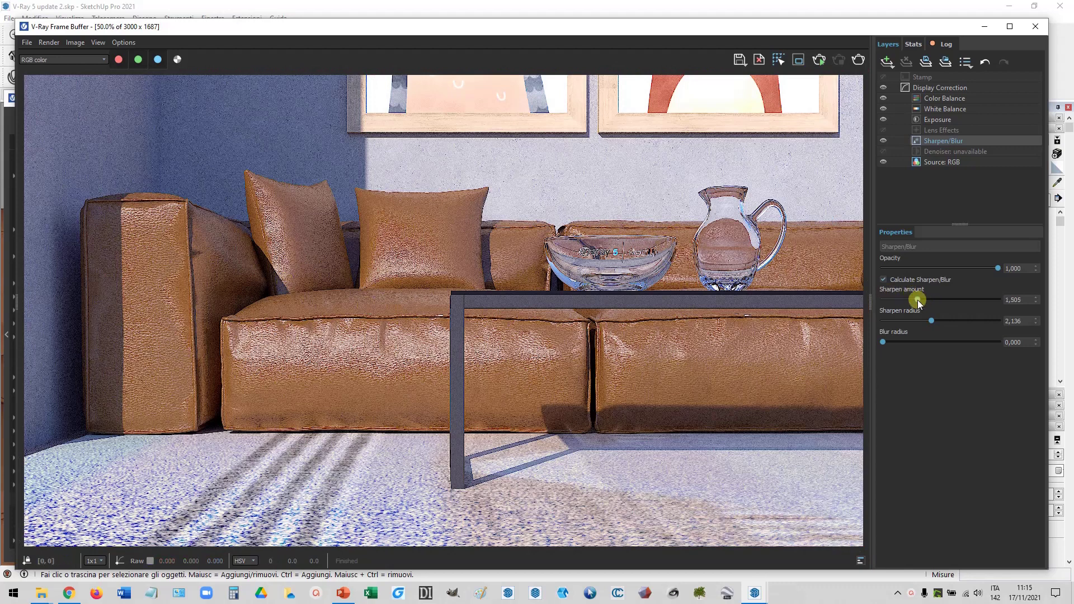
{"action": "left_click", "coordinate": [908, 321]}
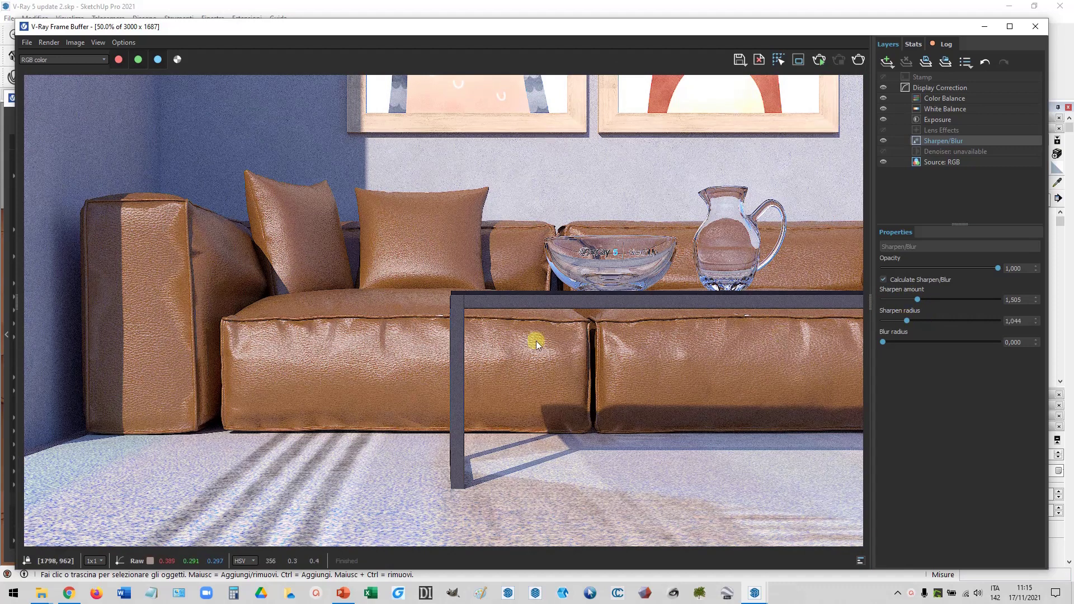
Compare the render with the Sharpen/Blur calculation off and on, examining the glass bowl and the leather up close.
{"action": "left_click", "coordinate": [883, 280]}
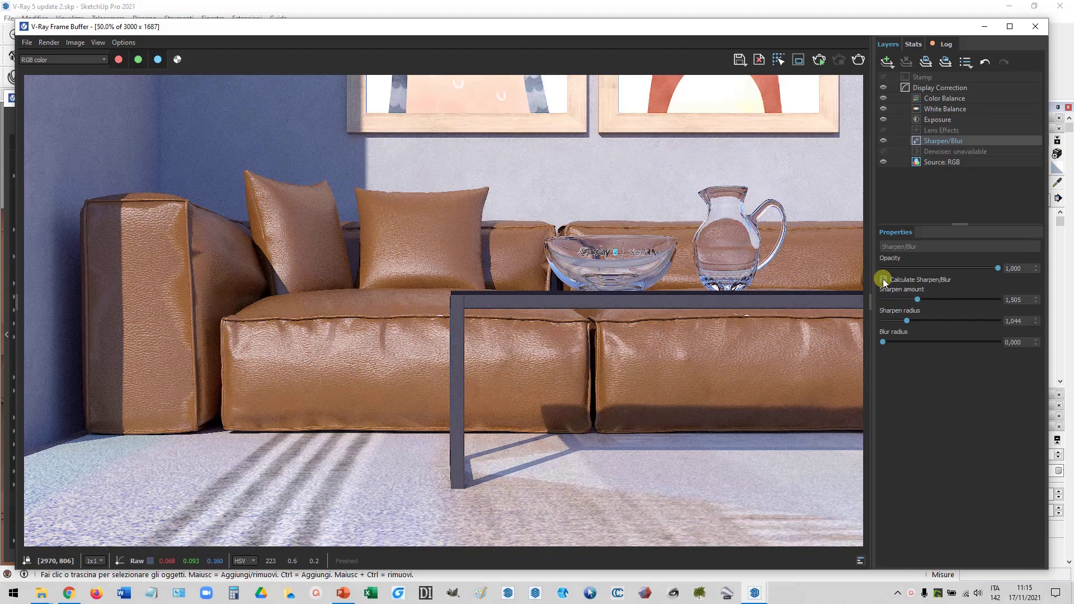
{"action": "left_click", "coordinate": [883, 279]}
{"action": "scroll", "coordinate": [558, 267], "scroll_direction": "up", "scroll_amount": 5}
{"action": "scroll", "coordinate": [559, 269], "scroll_direction": "down", "scroll_amount": 3}
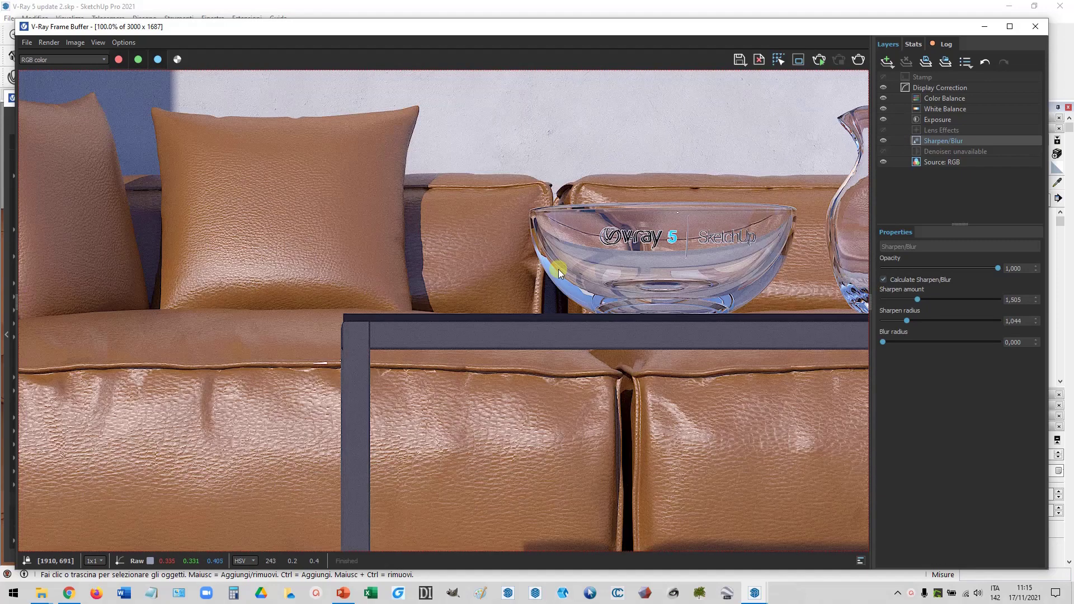
{"action": "left_click", "coordinate": [884, 279]}
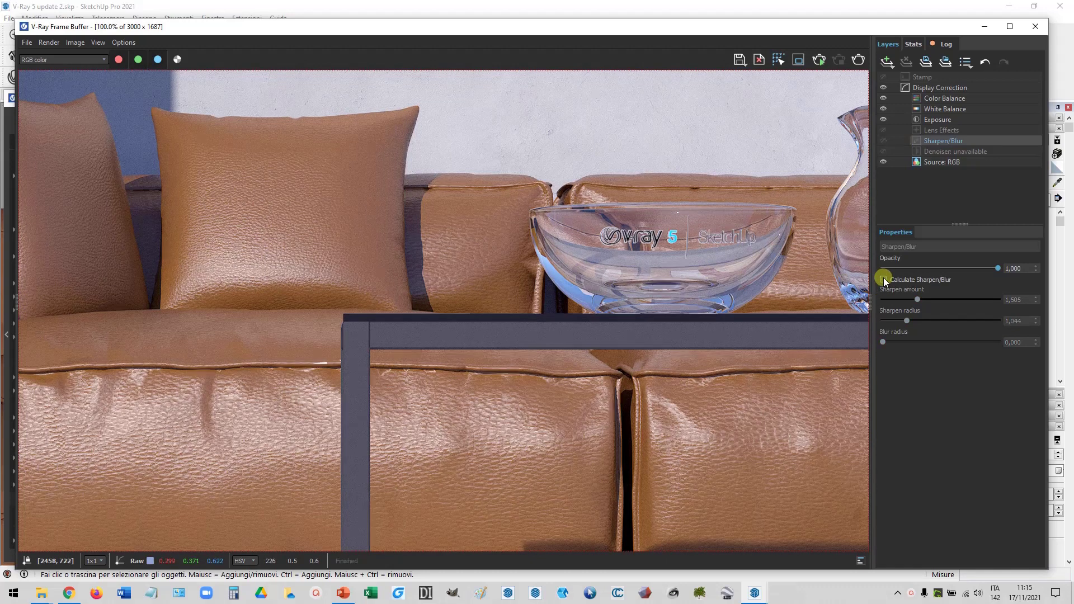
{"action": "left_click", "coordinate": [911, 278]}
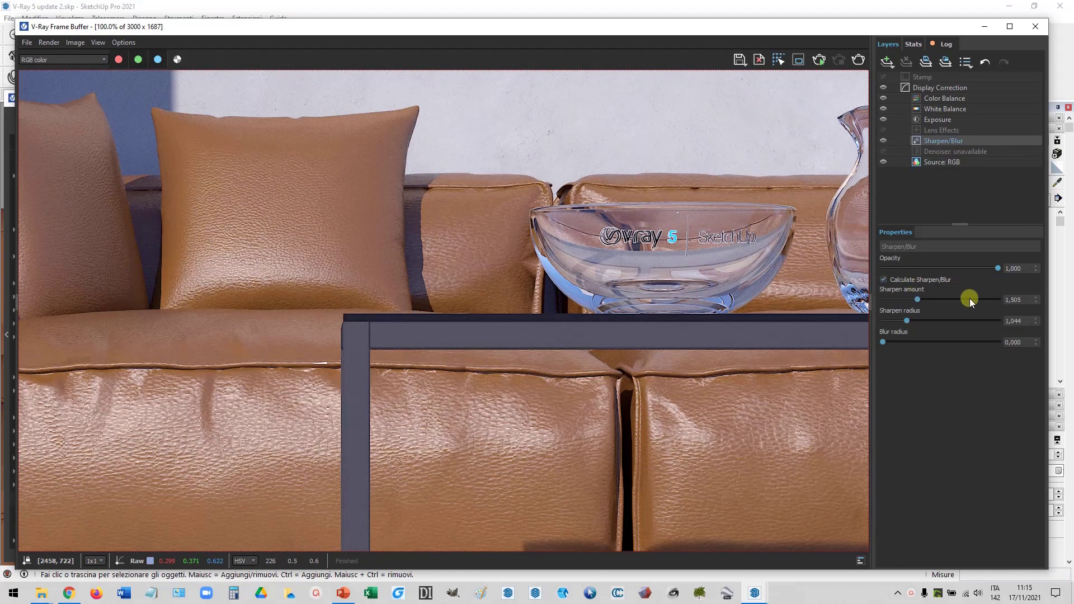
Set the blur radius to 0,364, the sharpen amount to 2,767 and the sharpen radius to 2,646.
{"action": "left_click", "coordinate": [980, 299]}
{"action": "left_click", "coordinate": [981, 319]}
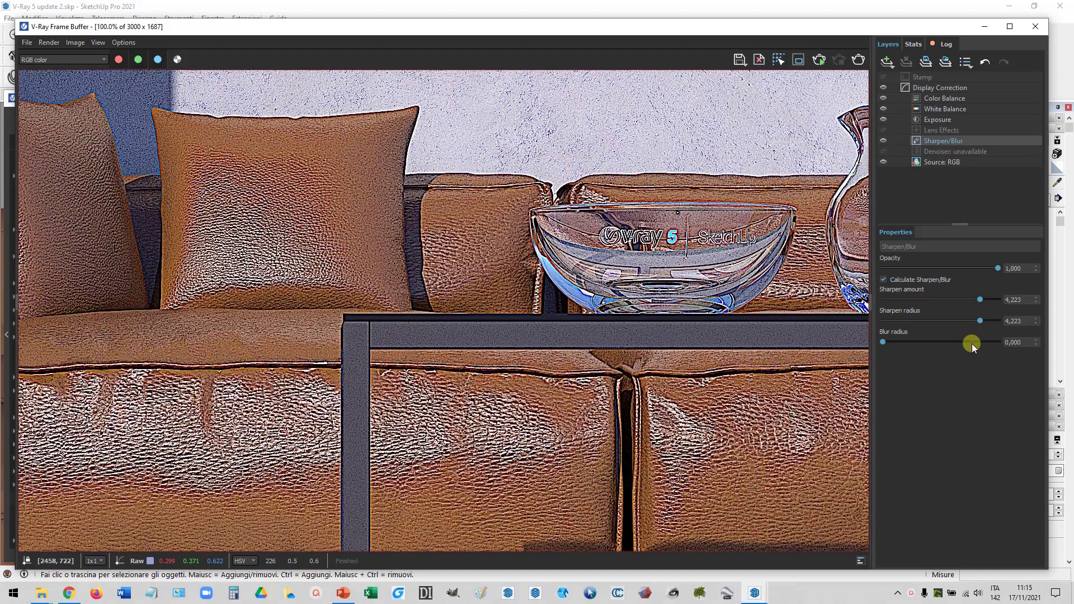
{"action": "mouse_move", "coordinate": [882, 342]}
{"action": "left_mouse_down"}
{"action": "mouse_move", "coordinate": [959, 345]}
{"action": "mouse_move", "coordinate": [892, 341]}
{"action": "left_mouse_up"}
{"action": "left_click_drag", "start_coordinate": [980, 321], "coordinate": [944, 319]}
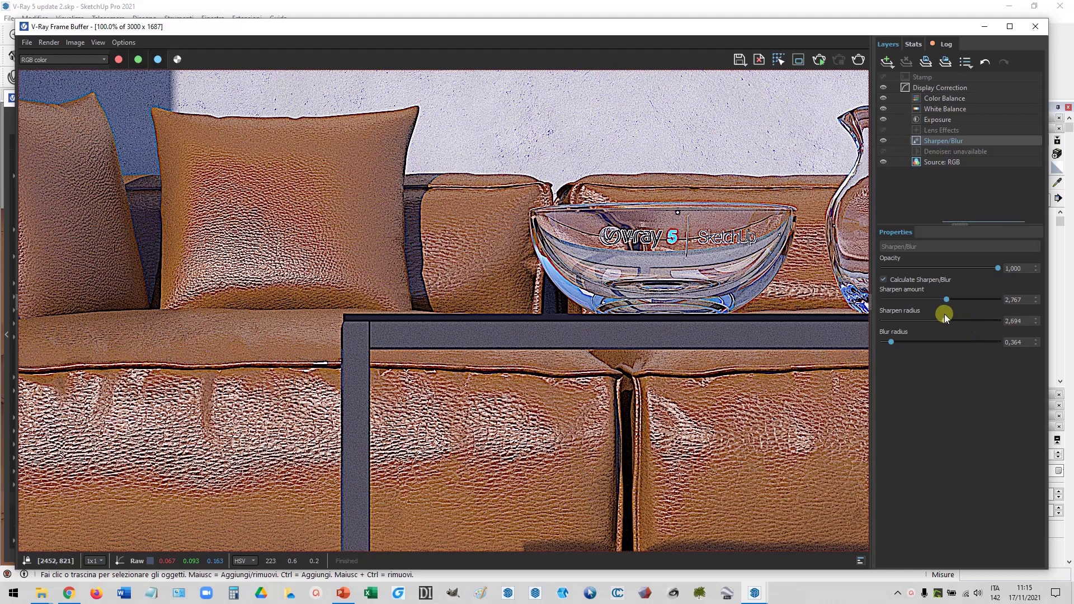
Compare the render with and without sharpening, and reduce the sharpen amount to 1,529 and the sharpen radius to 1,262.
{"action": "left_click", "coordinate": [884, 279]}
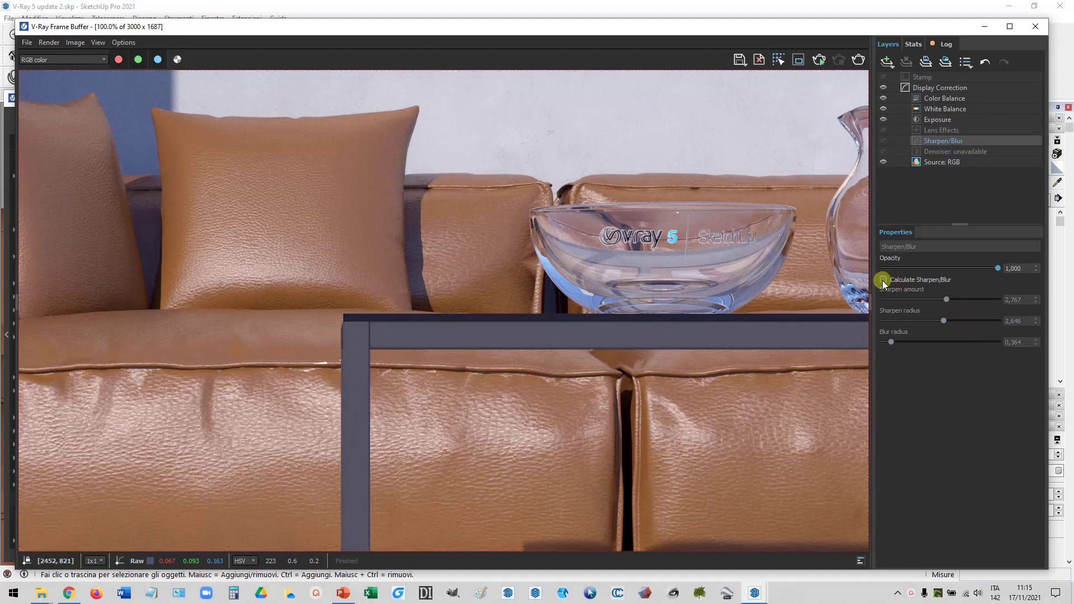
{"action": "left_click", "coordinate": [884, 280]}
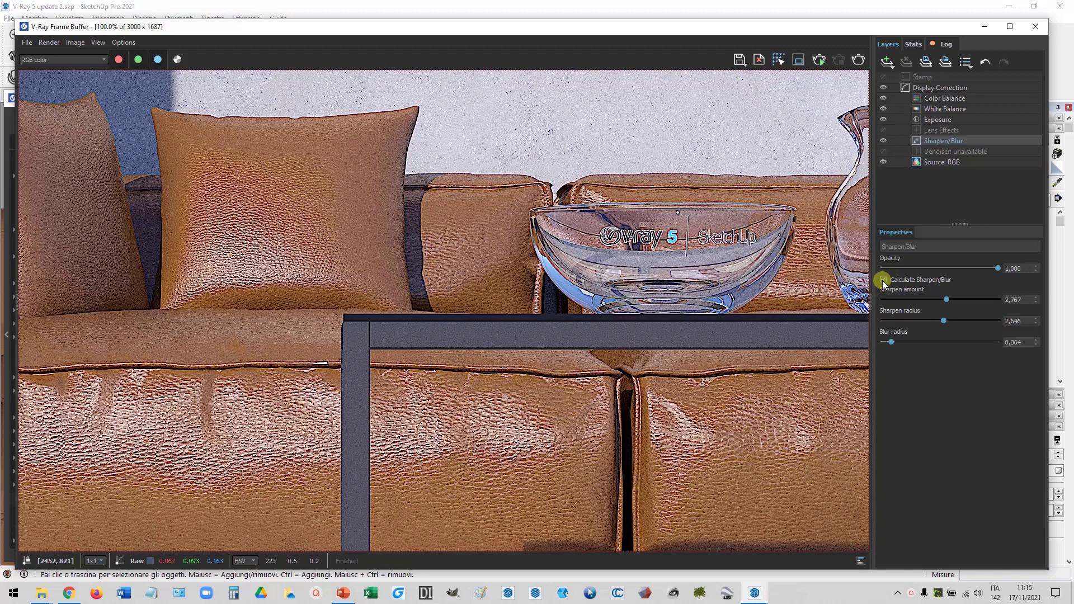
{"action": "left_click_drag", "start_coordinate": [946, 300], "coordinate": [912, 320]}
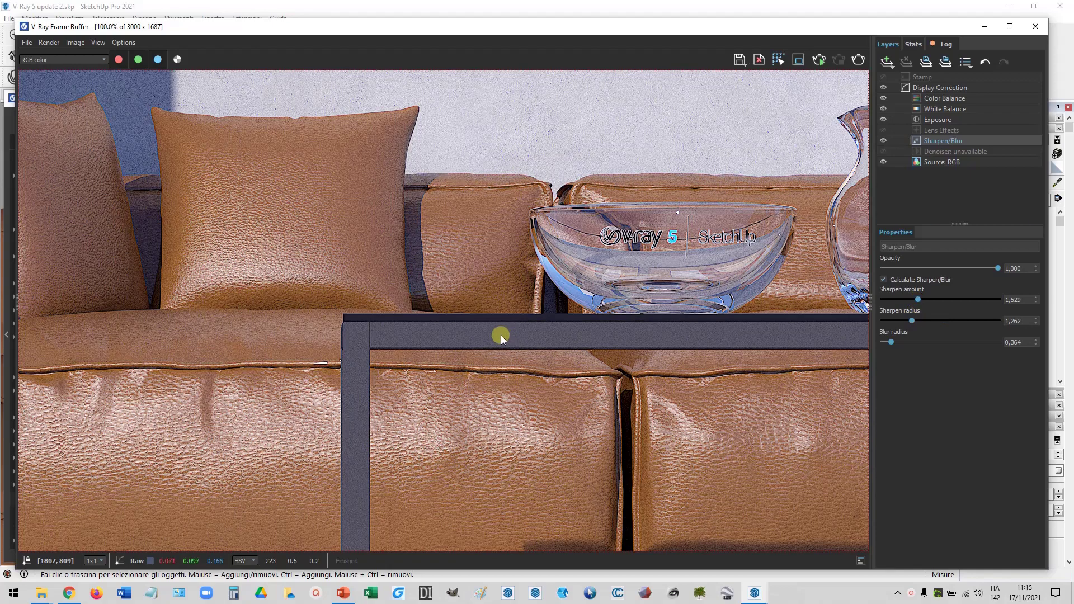
{"action": "scroll", "coordinate": [499, 335], "scroll_direction": "down", "scroll_amount": 2}
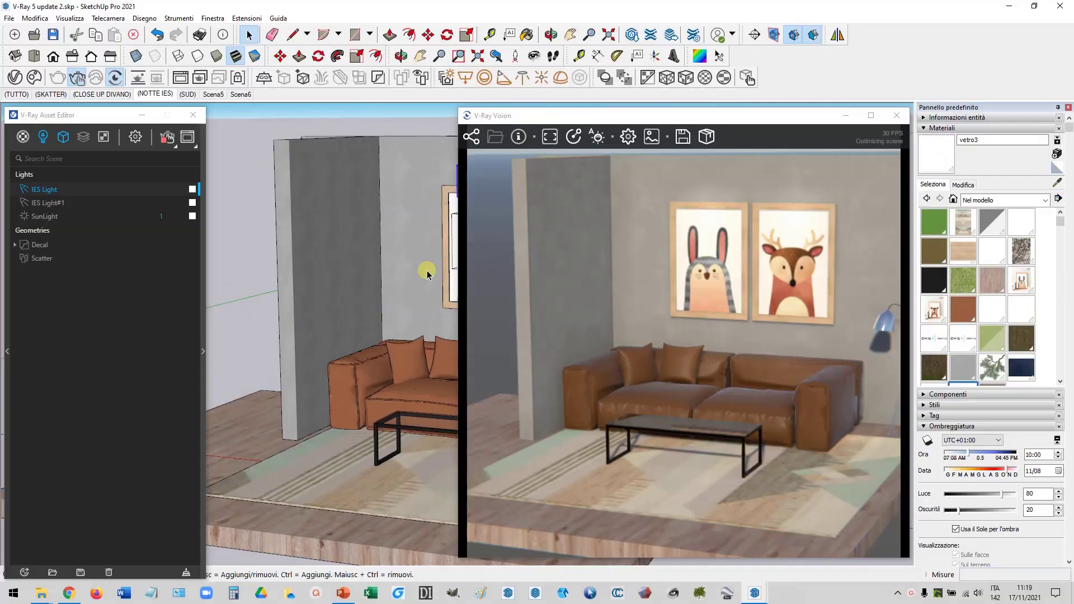
Set the shadow time to 06:03 and examine the IES lights above the two animal pictures in the live V-Ray Vision view.
{"action": "scroll", "coordinate": [427, 276], "scroll_direction": "up", "scroll_amount": 3}
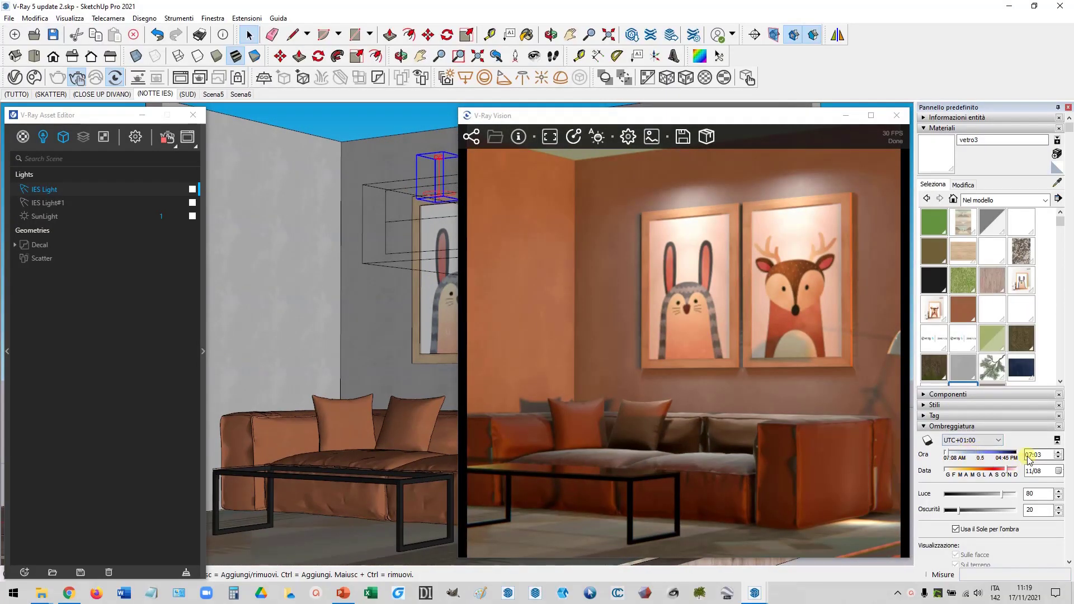
{"action": "left_click", "coordinate": [1059, 458]}
{"action": "left_click", "coordinate": [1059, 458]}
{"action": "mouse_move", "coordinate": [442, 347]}
{"action": "middle_mouse_down"}
{"action": "mouse_move", "coordinate": [341, 328]}
{"action": "mouse_move", "coordinate": [319, 362]}
{"action": "mouse_move", "coordinate": [350, 316]}
{"action": "middle_mouse_up"}
{"action": "scroll", "coordinate": [335, 215], "scroll_direction": "up", "scroll_amount": 5}
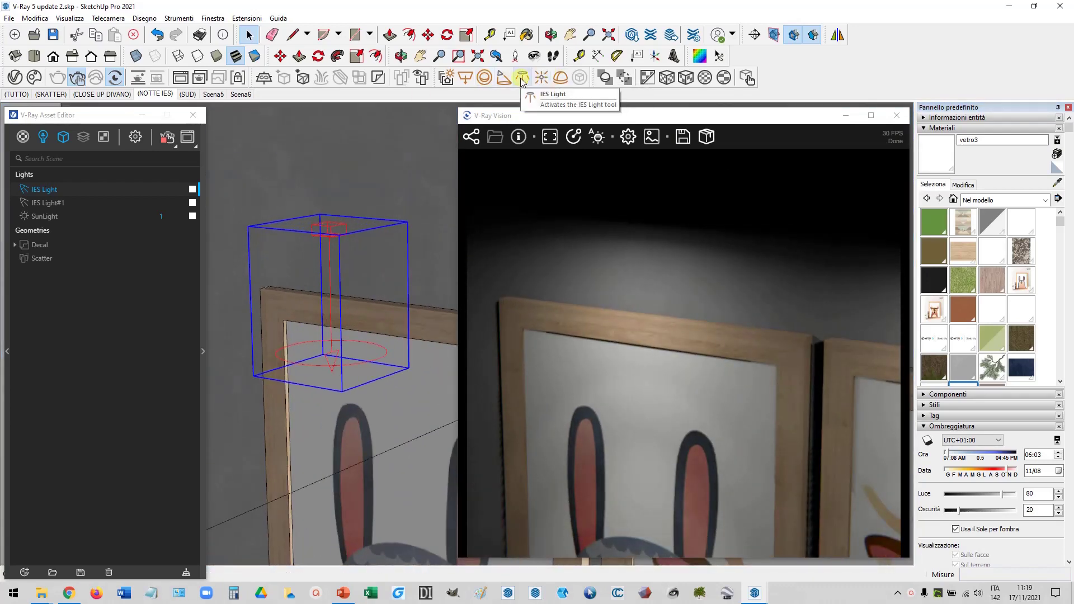
{"action": "scroll", "coordinate": [354, 240], "scroll_direction": "down", "scroll_amount": 8}
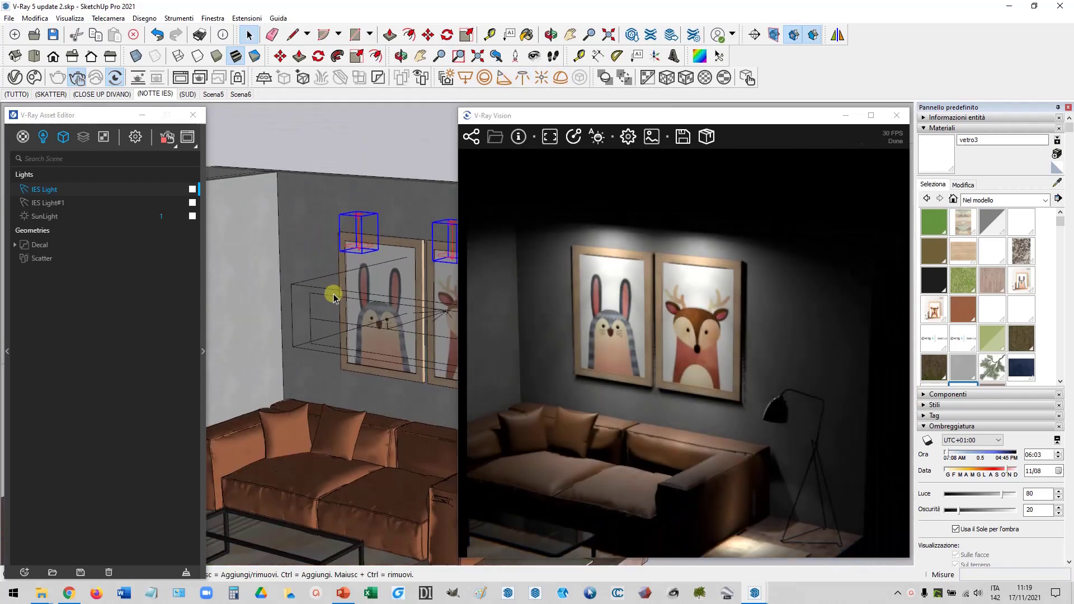
{"action": "mouse_move", "coordinate": [333, 296]}
{"action": "middle_mouse_down"}
{"action": "mouse_move", "coordinate": [398, 233]}
{"action": "mouse_move", "coordinate": [624, 231]}
{"action": "mouse_move", "coordinate": [511, 235]}
{"action": "mouse_move", "coordinate": [352, 283]}
{"action": "mouse_move", "coordinate": [406, 264]}
{"action": "mouse_move", "coordinate": [422, 271]}
{"action": "middle_mouse_up"}
{"action": "scroll", "coordinate": [375, 260], "scroll_direction": "down", "scroll_amount": 3}
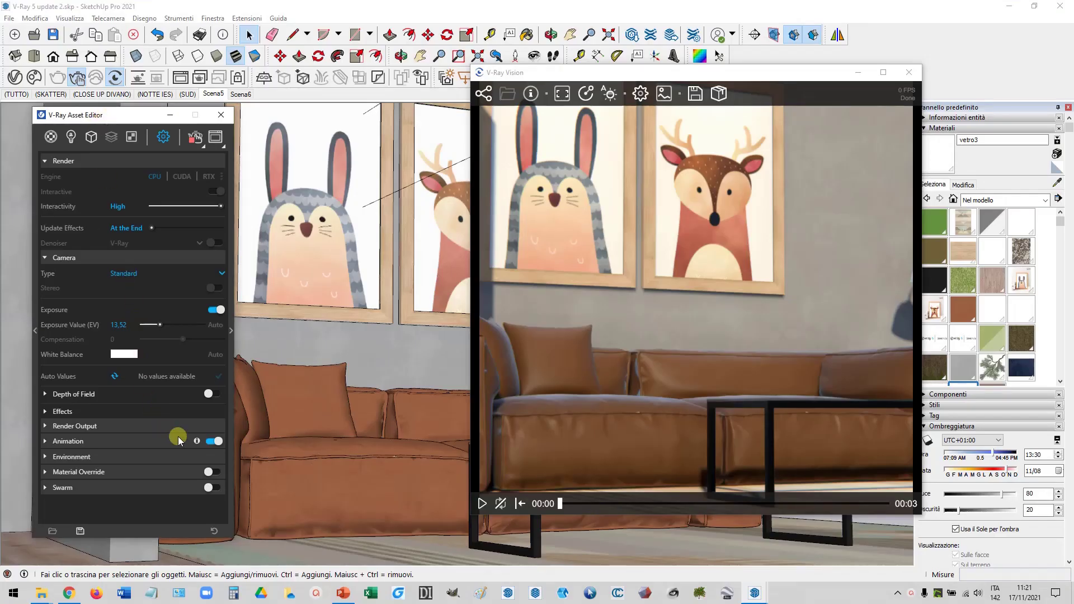
Check the Animation setting and play the scene animation in the V-Ray Vision window.
{"action": "left_click", "coordinate": [215, 442]}
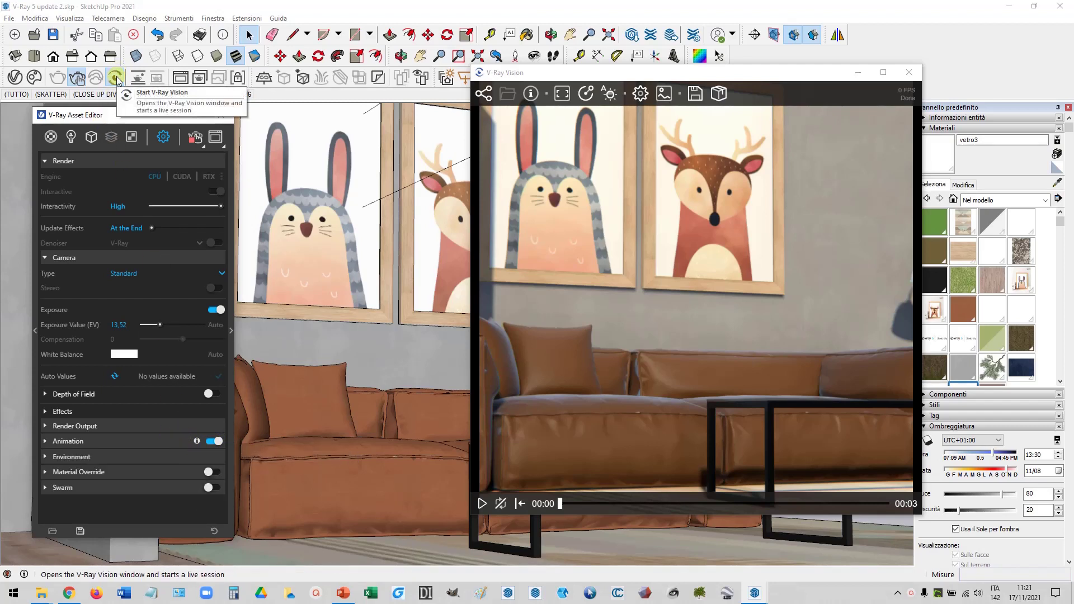
{"action": "left_click_drag", "start_coordinate": [711, 73], "coordinate": [707, 70]}
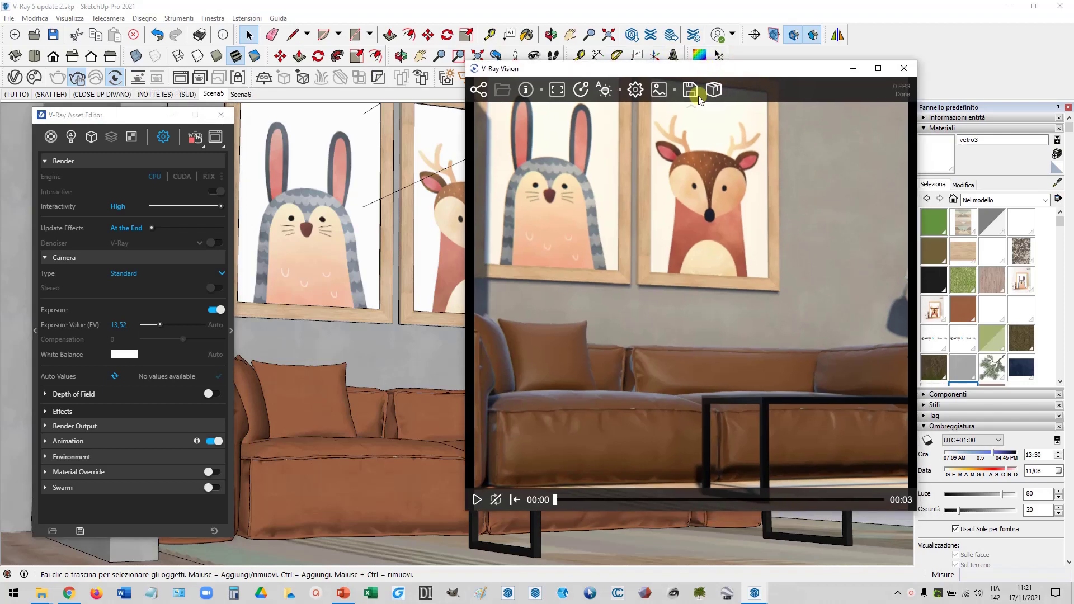
{"action": "left_click", "coordinate": [478, 500]}
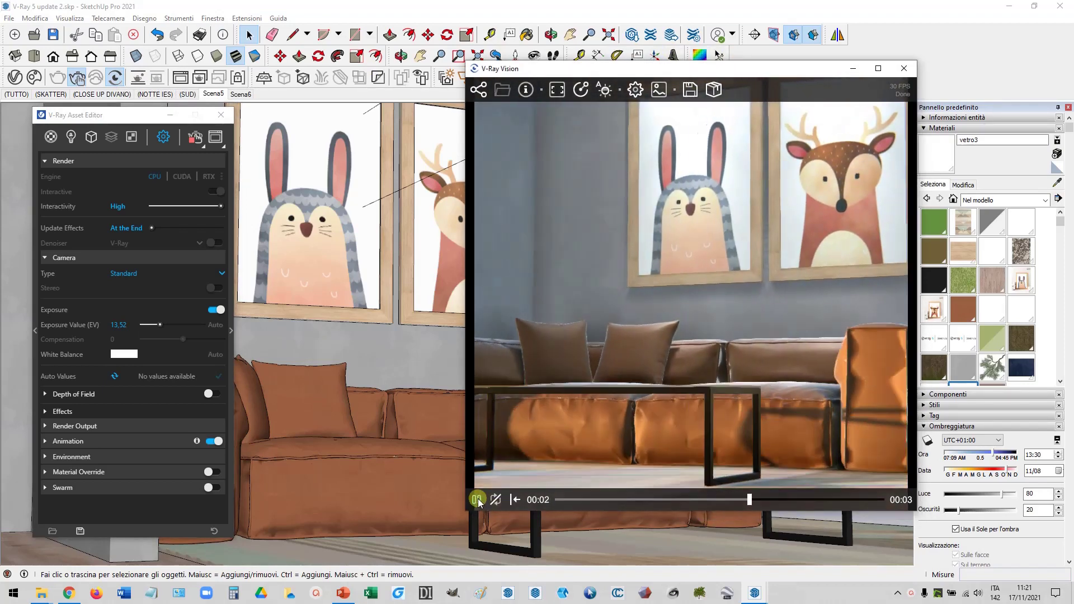
Open the V-Ray Vision export settings and set the output mode to Video.
{"action": "left_click", "coordinate": [691, 91]}
{"action": "left_click", "coordinate": [635, 119]}
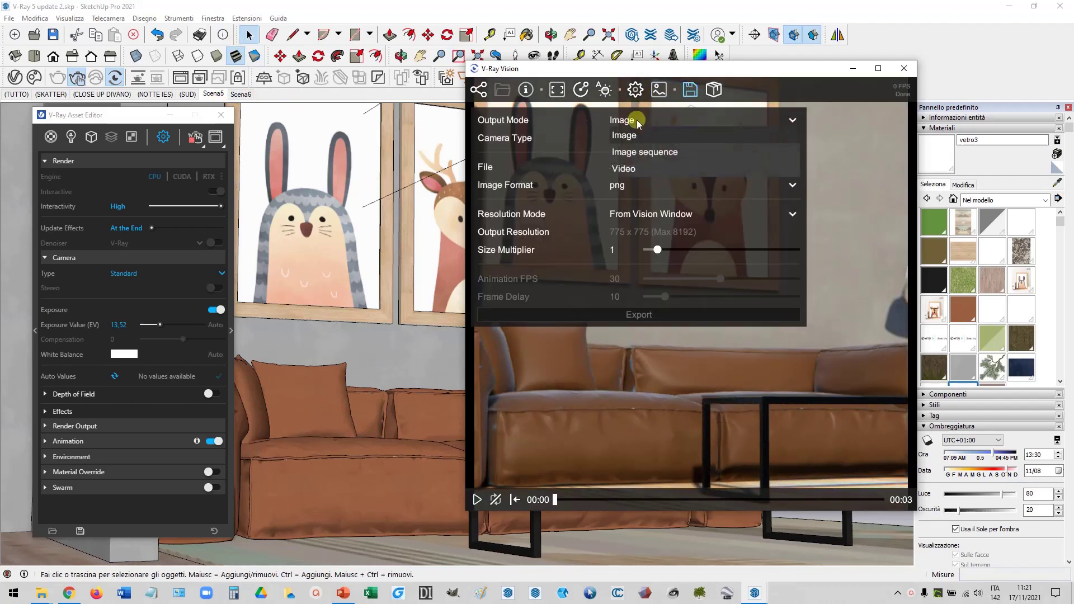
{"action": "left_click", "coordinate": [626, 169]}
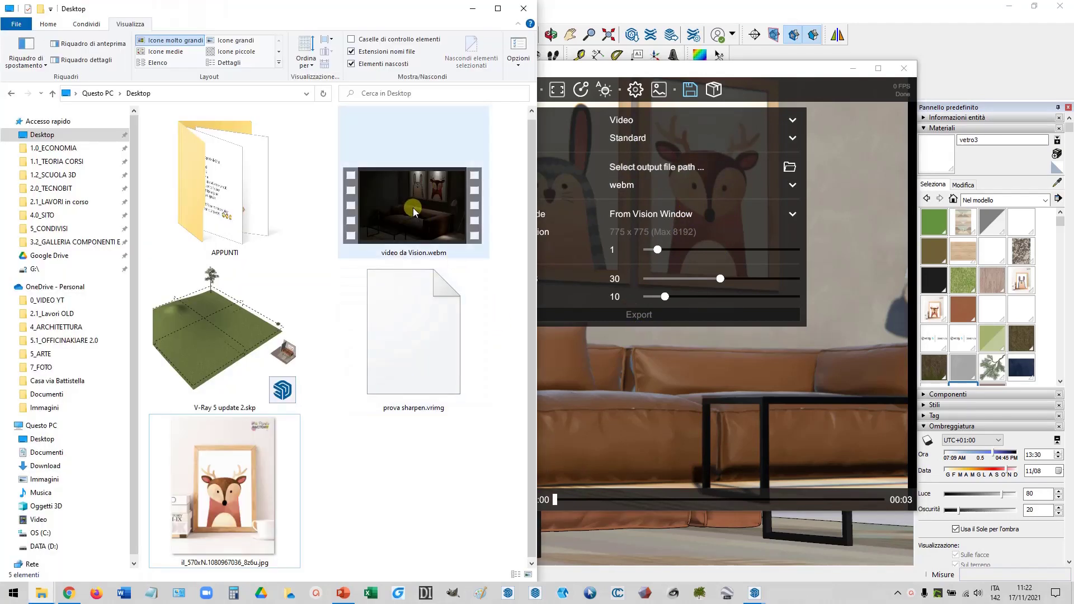
Watch the exported file "video da Vision.webm" from the Desktop folder and close the player.
{"action": "double_click", "coordinate": [414, 212]}
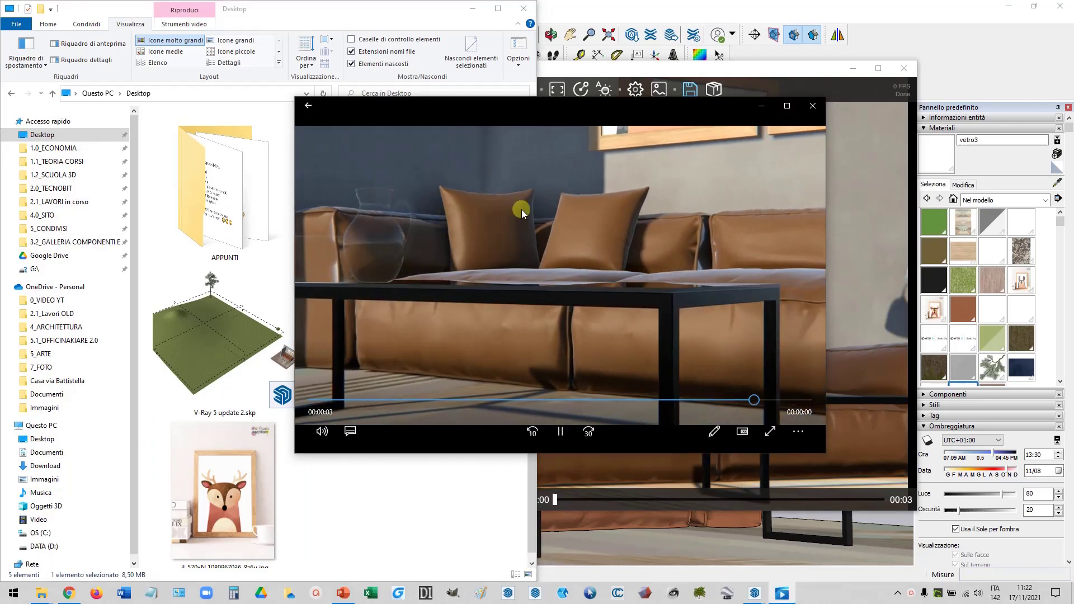
{"action": "left_click", "coordinate": [811, 105]}
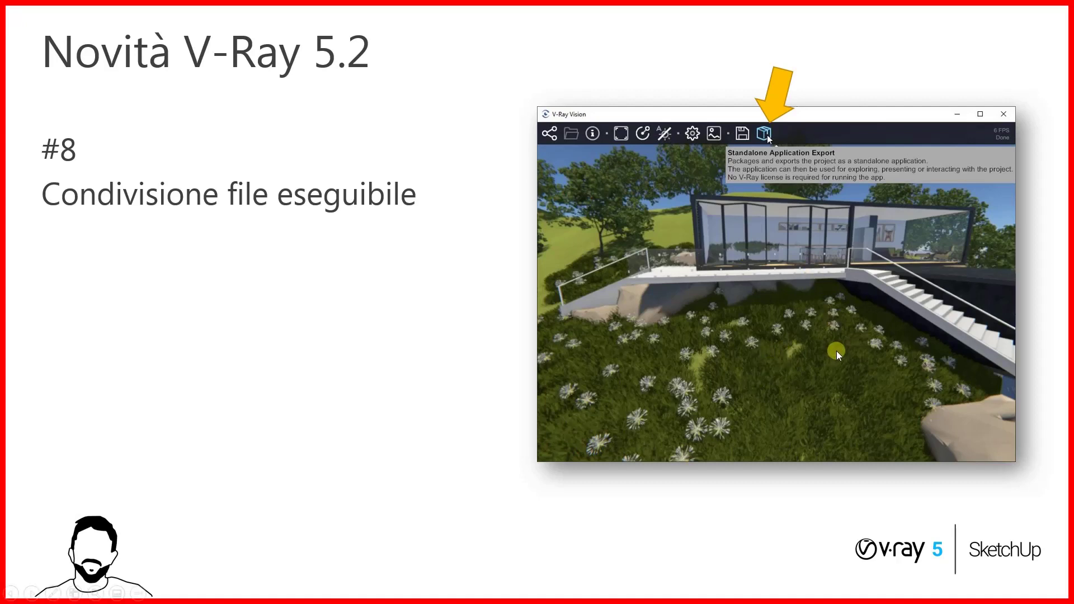
{"action": "key", "text": "Right"}
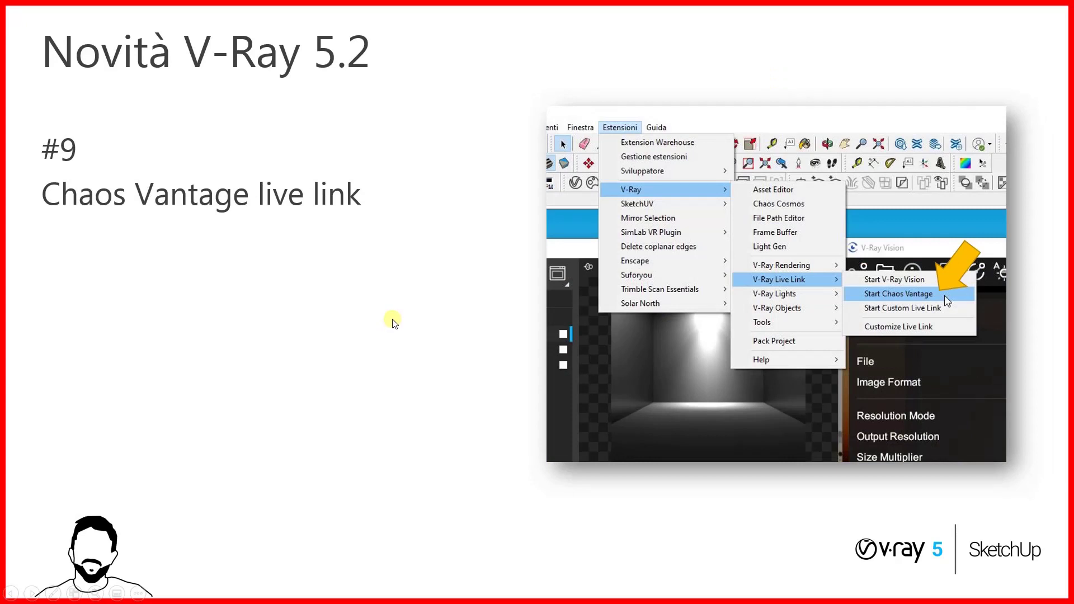